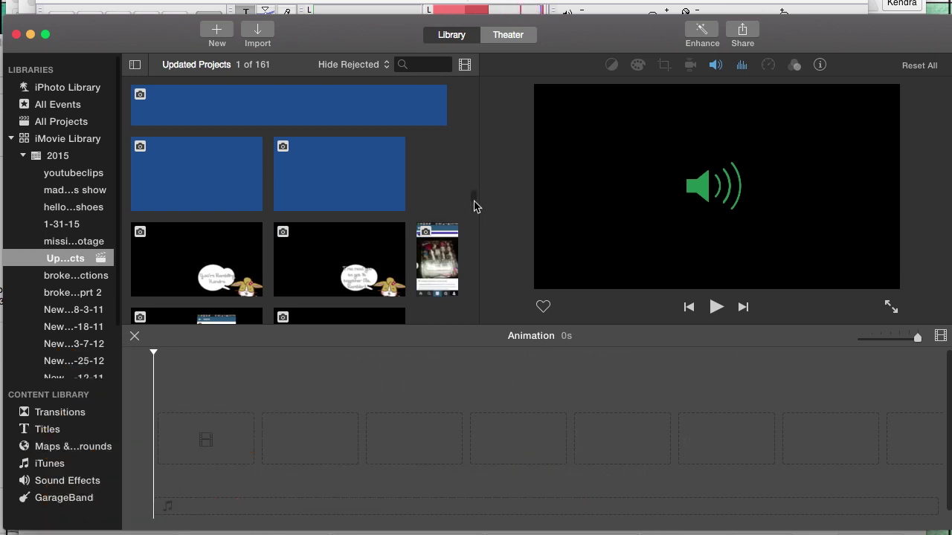
Look through the stills, video clips and audio clips of the Updated Projects event for the animation frames
scroll(473, 198, "up", 5)
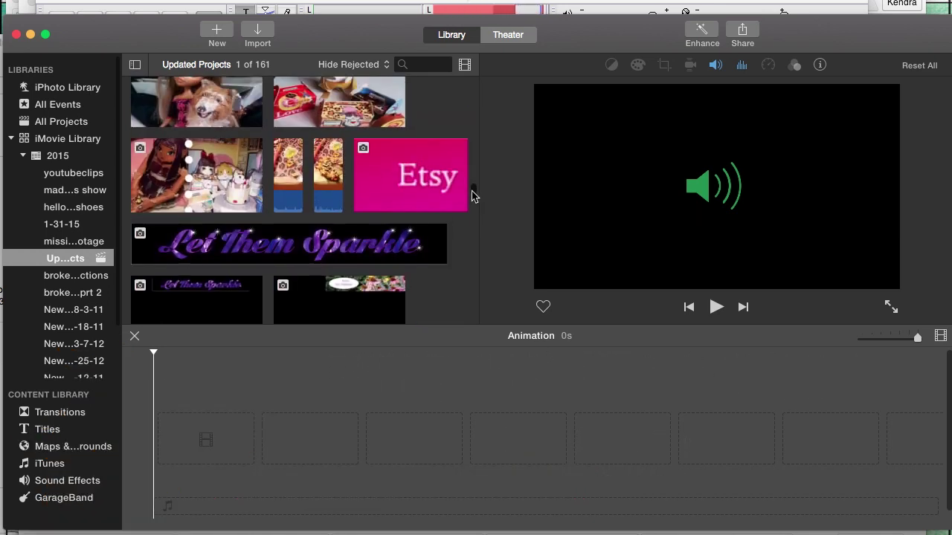
scroll(473, 196, "up", 10)
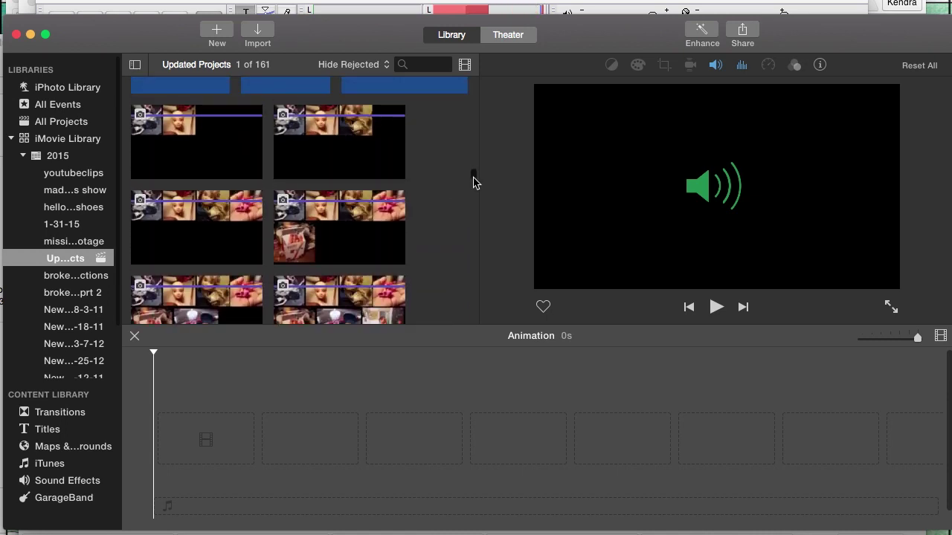
scroll(476, 184, "down", 5)
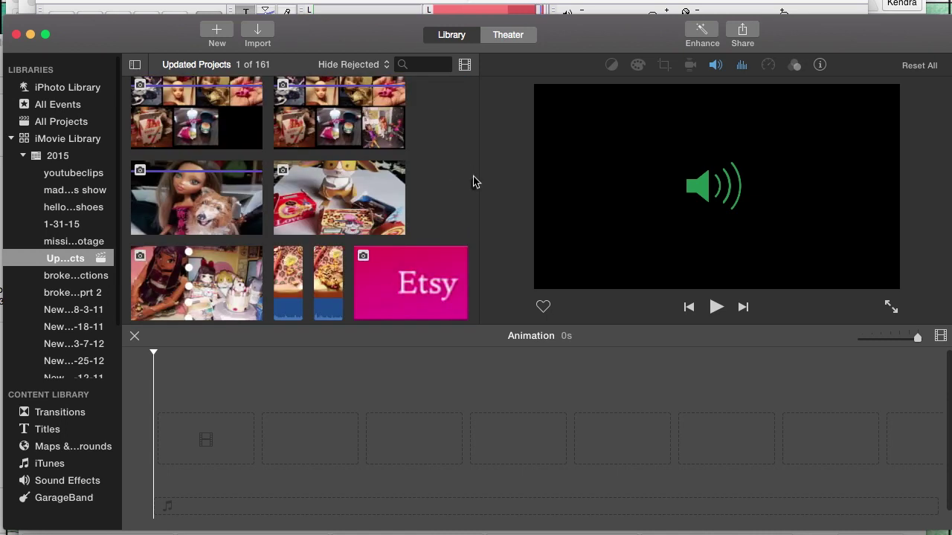
scroll(473, 182, "down", 8)
scroll(472, 190, "up", 4)
scroll(472, 205, "down", 10)
scroll(467, 208, "up", 10)
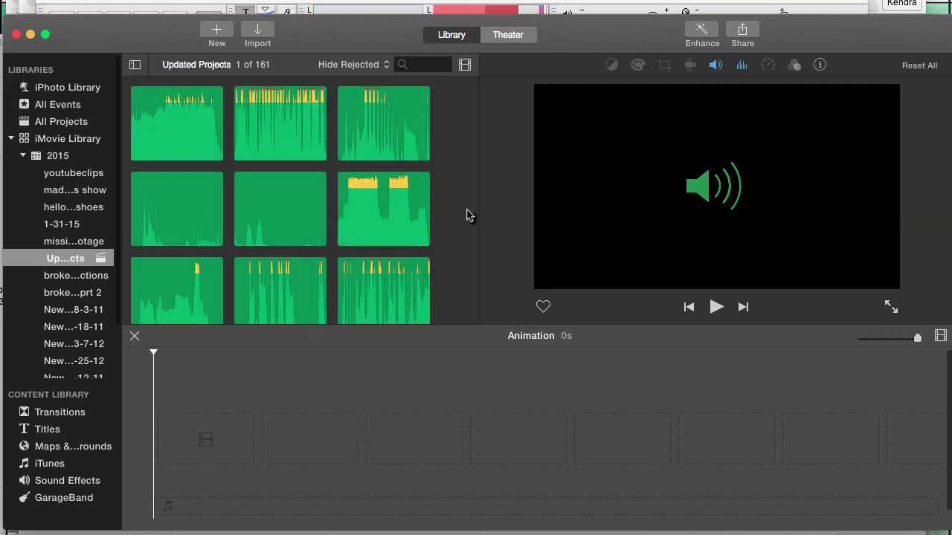
scroll(462, 179, "up", 3)
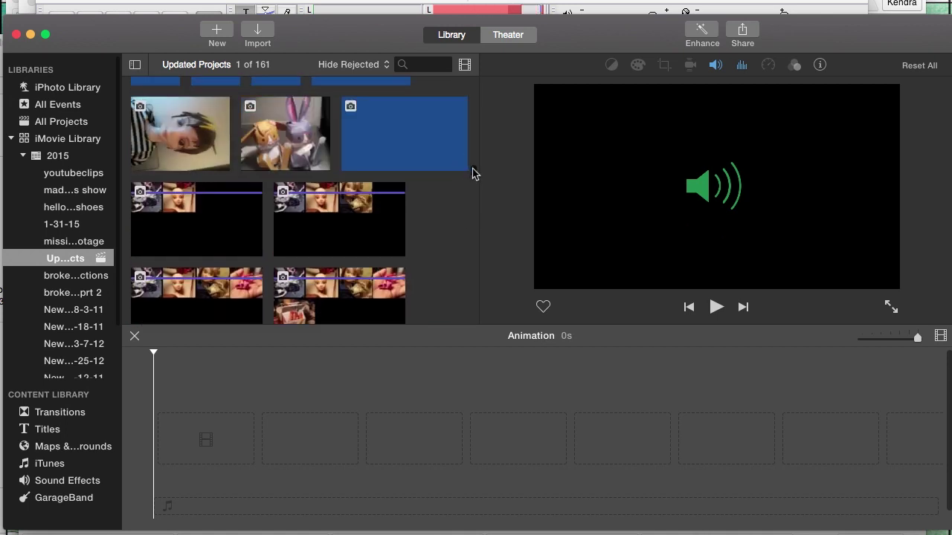
scroll(473, 167, "up", 1)
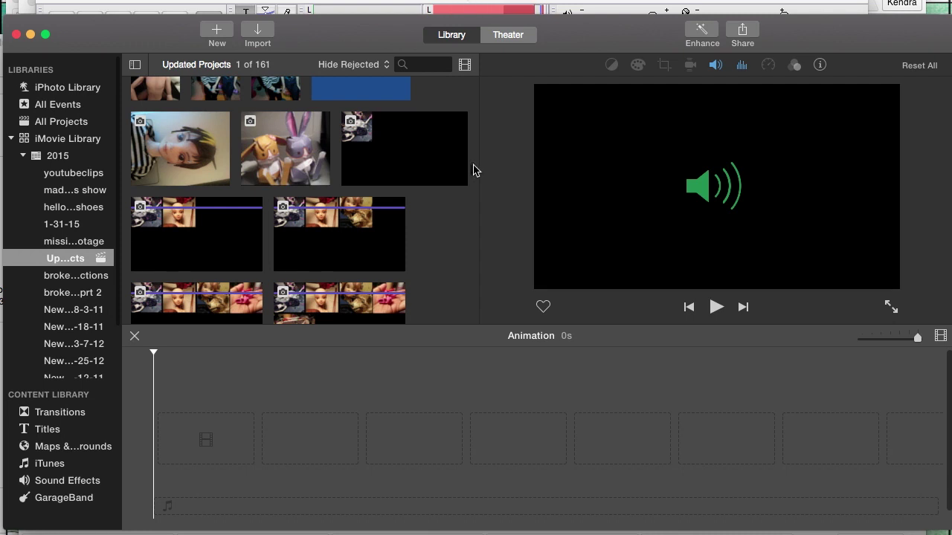
scroll(475, 170, "up", 3)
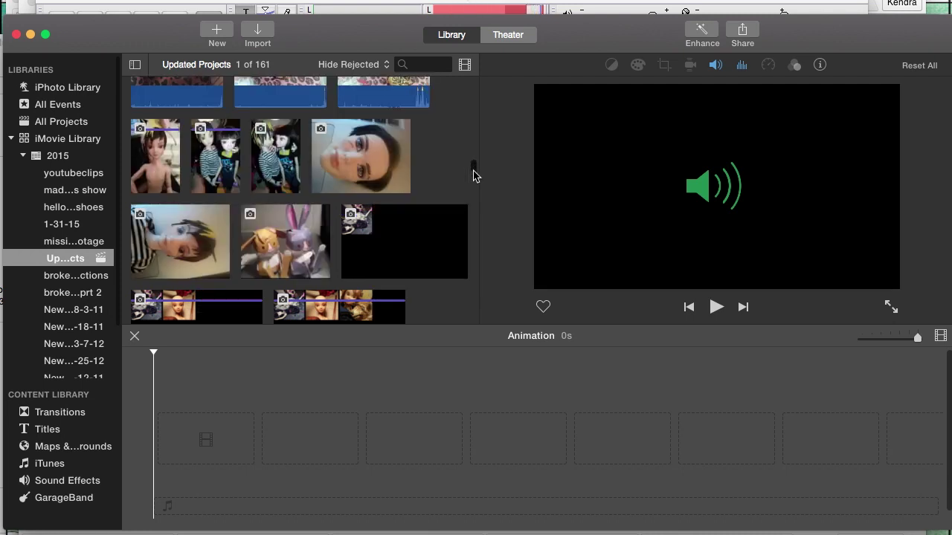
scroll(474, 173, "down", 5)
scroll(475, 174, "up", 4)
scroll(474, 171, "down", 1)
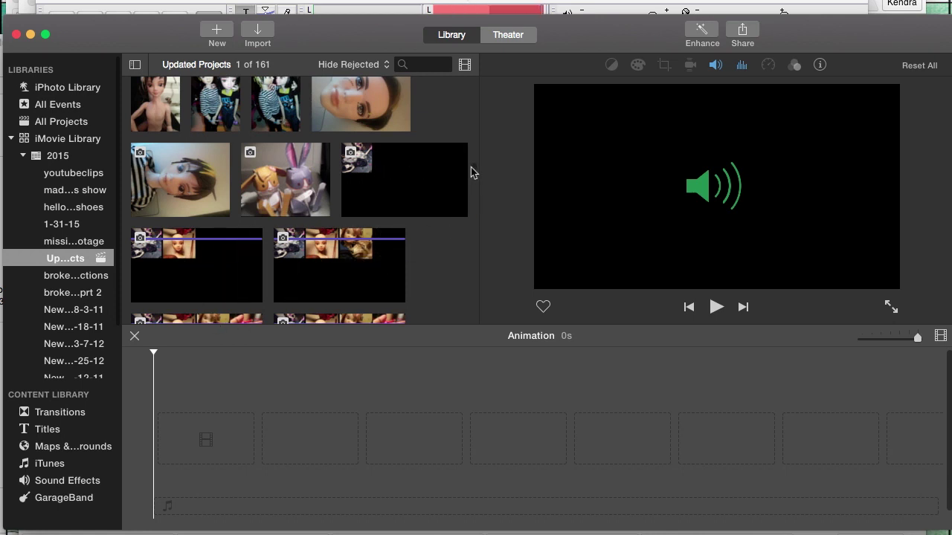
scroll(473, 182, "down", 5)
scroll(475, 178, "down", 2)
scroll(475, 178, "up", 2)
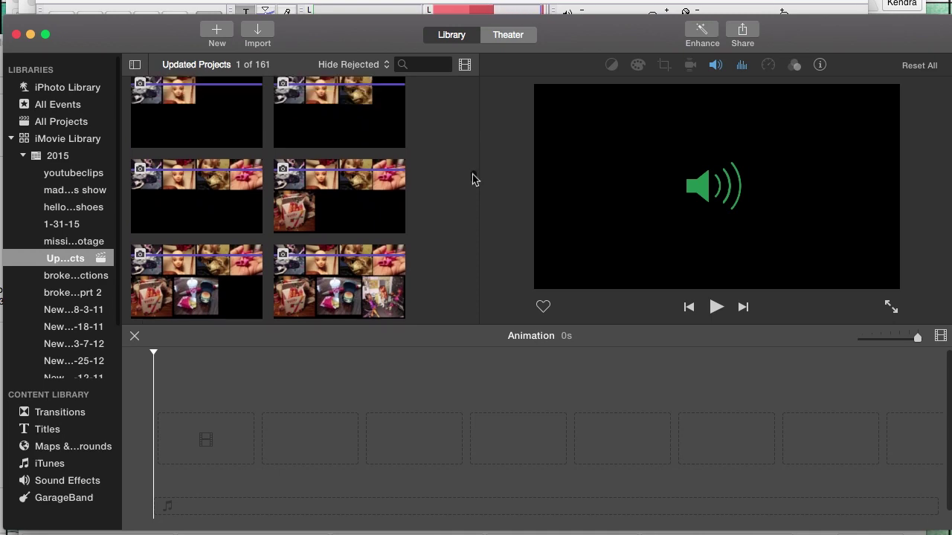
scroll(474, 178, "down", 10)
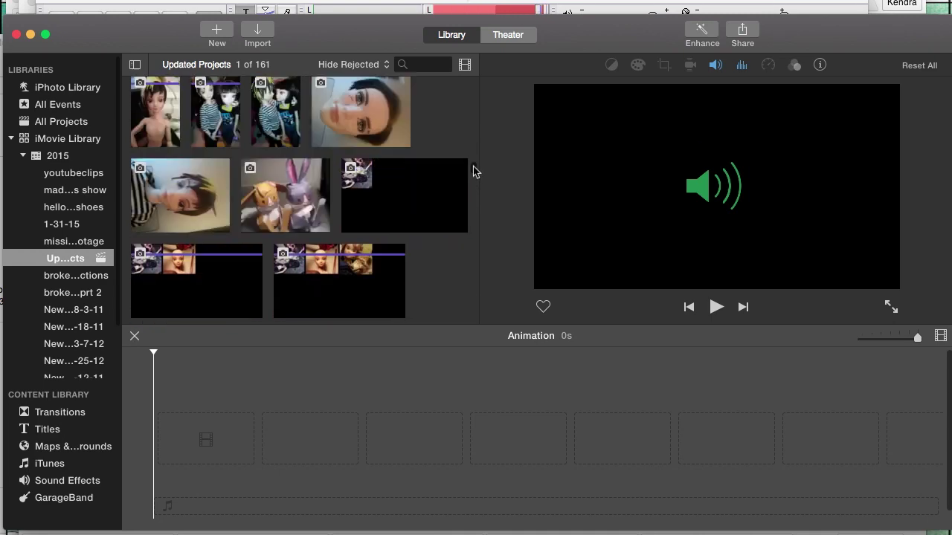
scroll(473, 158, "up", 1)
scroll(475, 152, "up", 4)
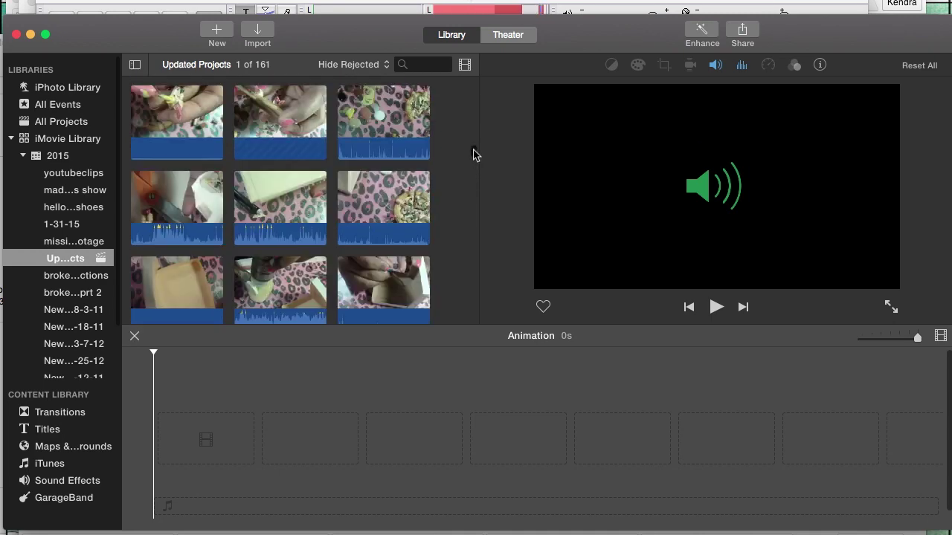
scroll(473, 138, "up", 5)
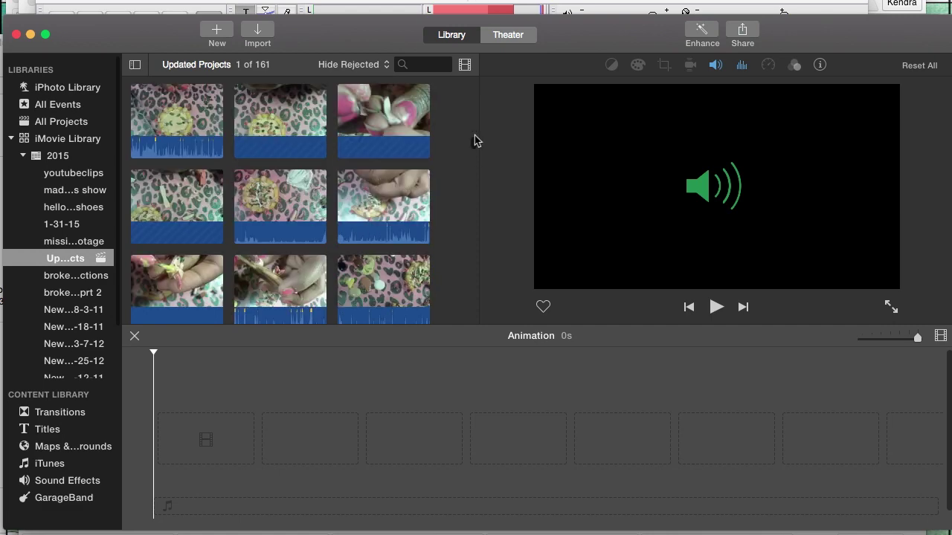
scroll(475, 131, "up", 6)
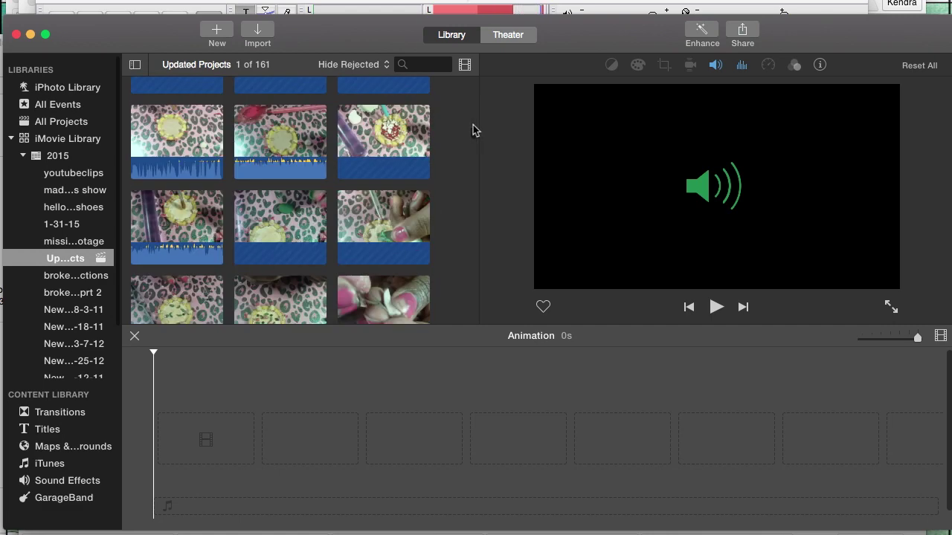
scroll(474, 131, "up", 5)
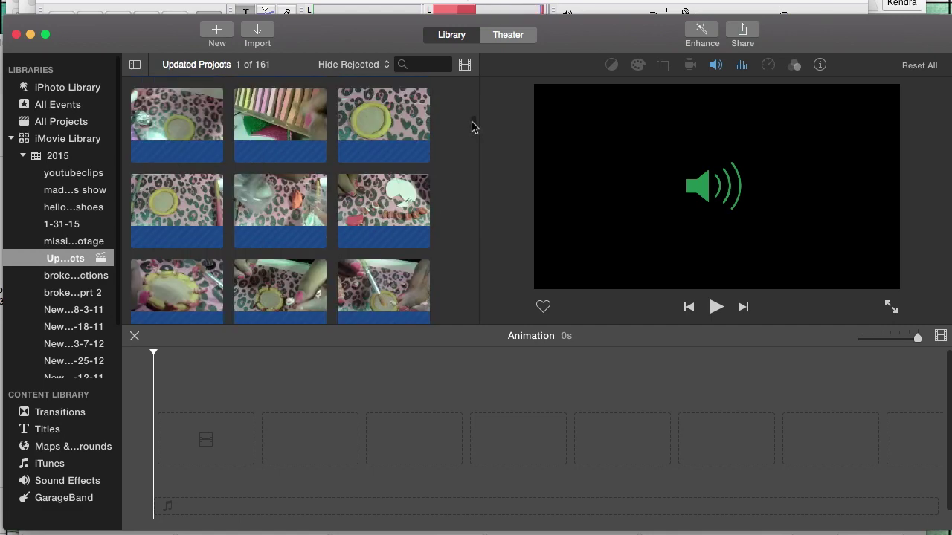
scroll(472, 122, "up", 5)
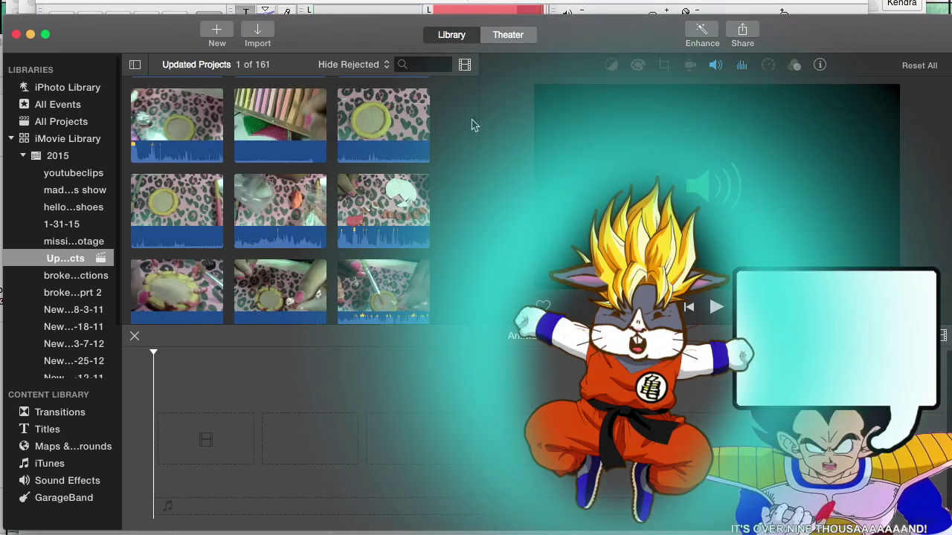
scroll(471, 112, "up", 5)
scroll(474, 120, "down", 8)
scroll(471, 121, "down", 10)
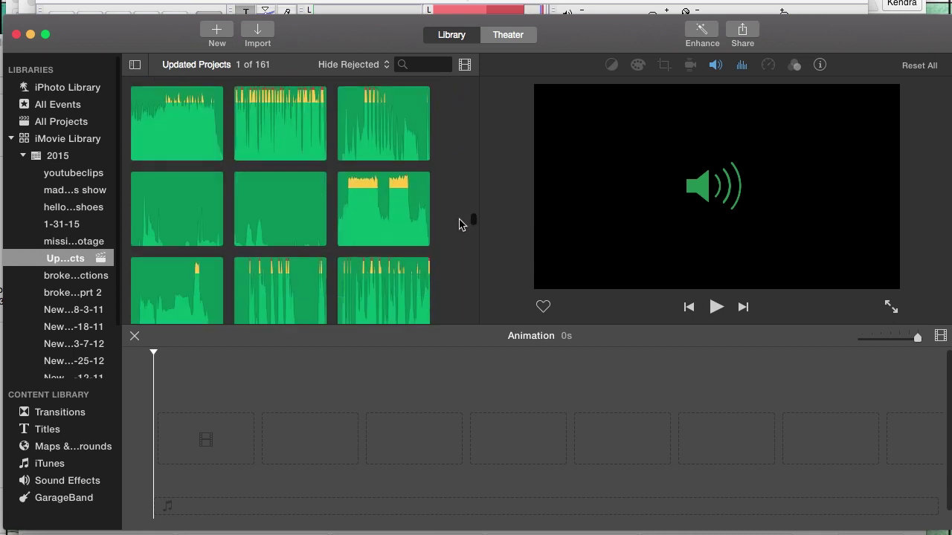
scroll(458, 232, "down", 2)
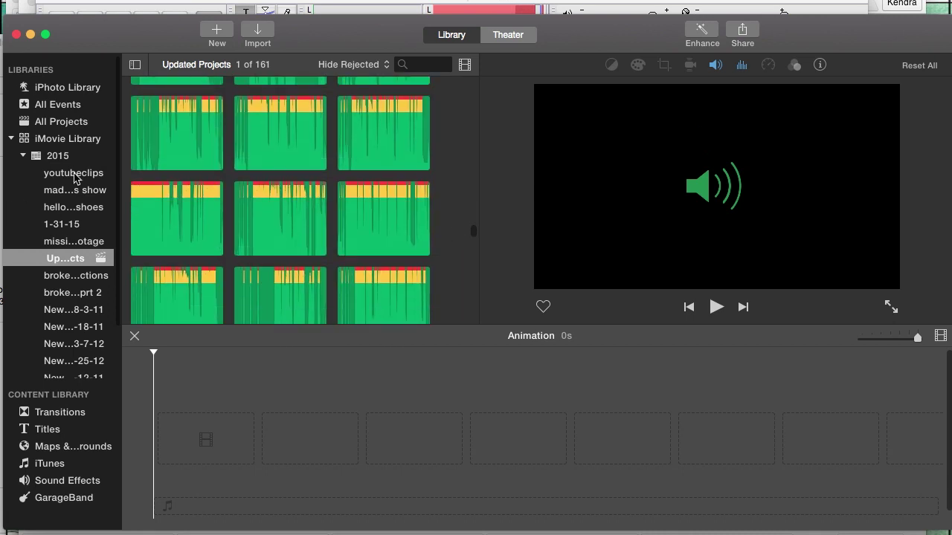
Open the youtubeclips event and find the bunny stills with the blue-and-cream striped background
left_click(76, 176)
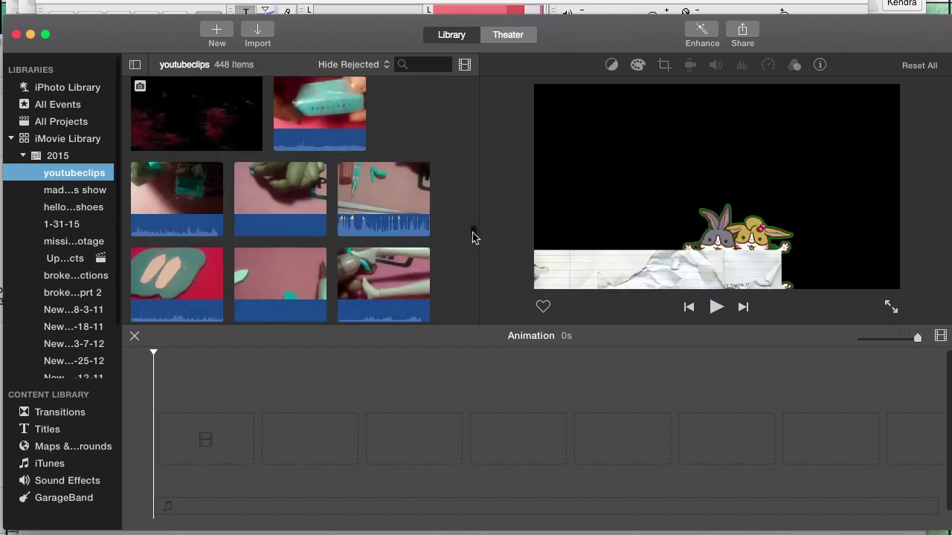
scroll(474, 237, "down", 3)
scroll(475, 239, "down", 5)
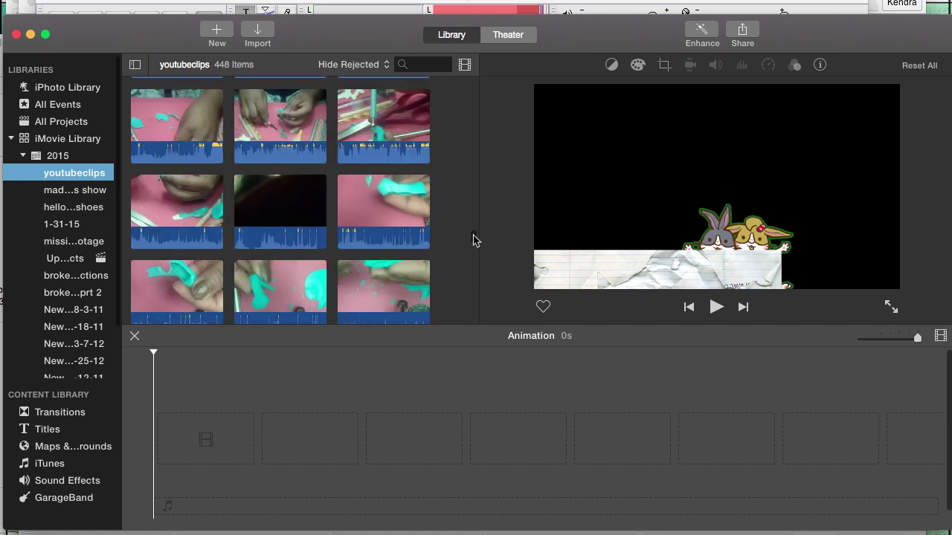
left_click(1, 479)
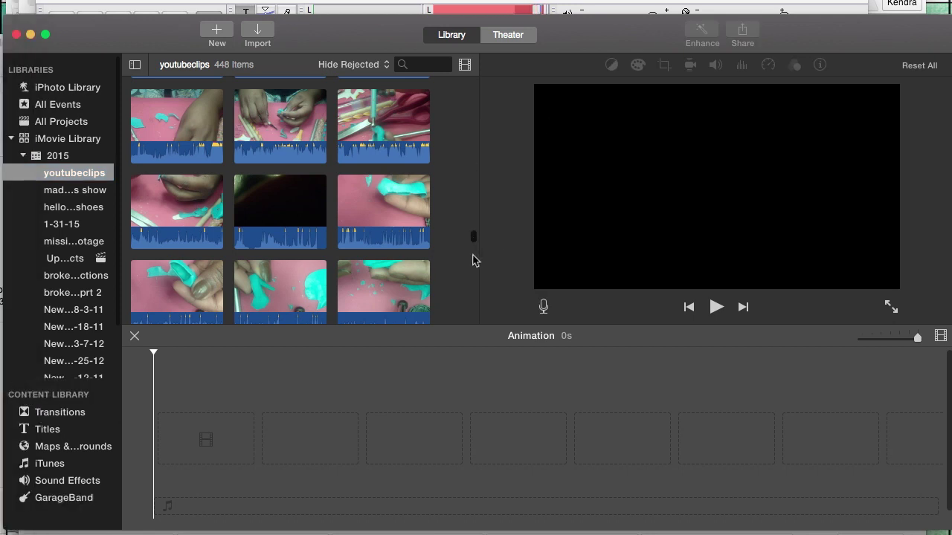
scroll(475, 259, "down", 2)
scroll(476, 260, "down", 10)
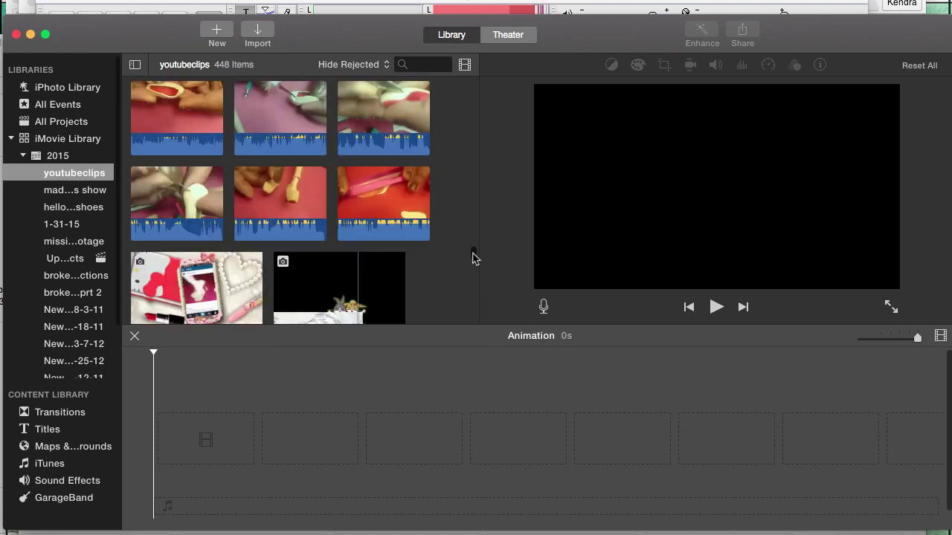
scroll(475, 260, "down", 2)
scroll(475, 264, "down", 5)
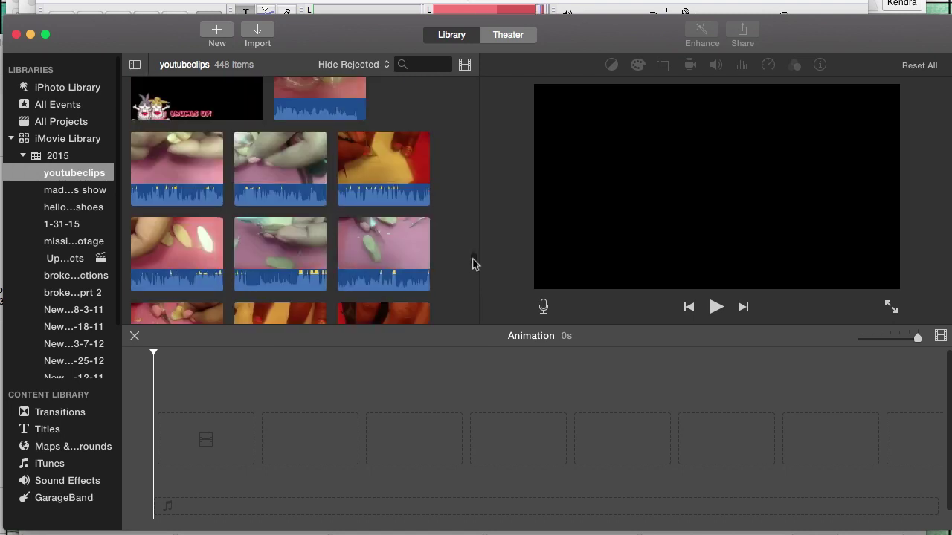
scroll(475, 264, "down", 10)
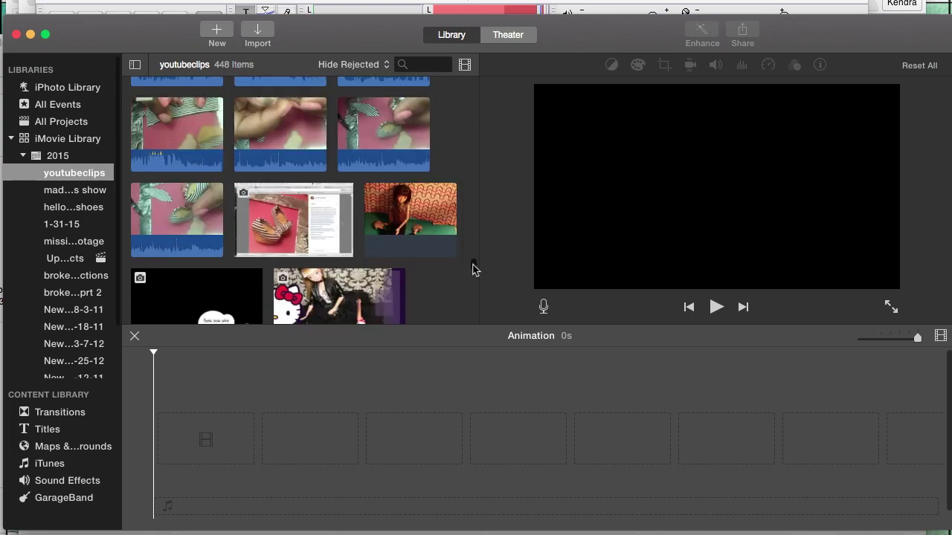
scroll(475, 270, "down", 15)
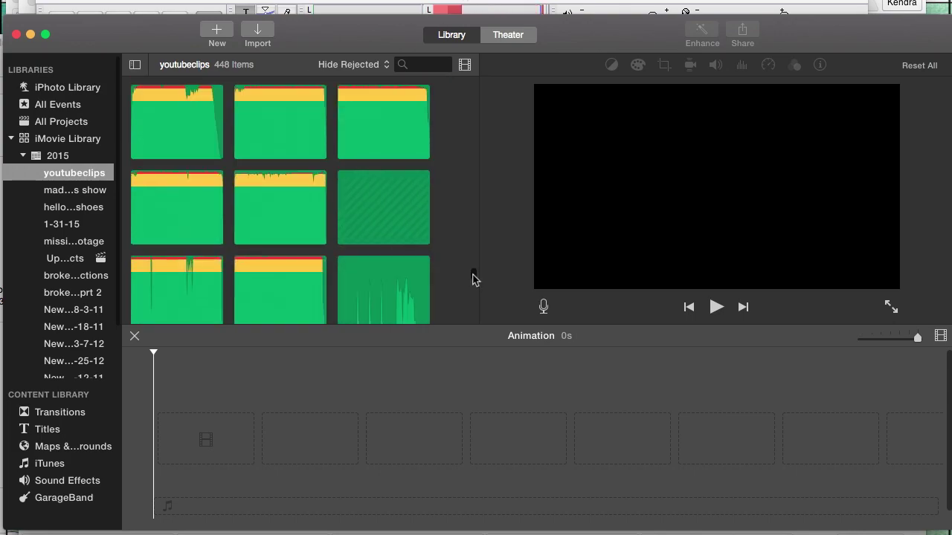
scroll(476, 270, "up", 13)
left_click_drag(476, 270, 472, 176)
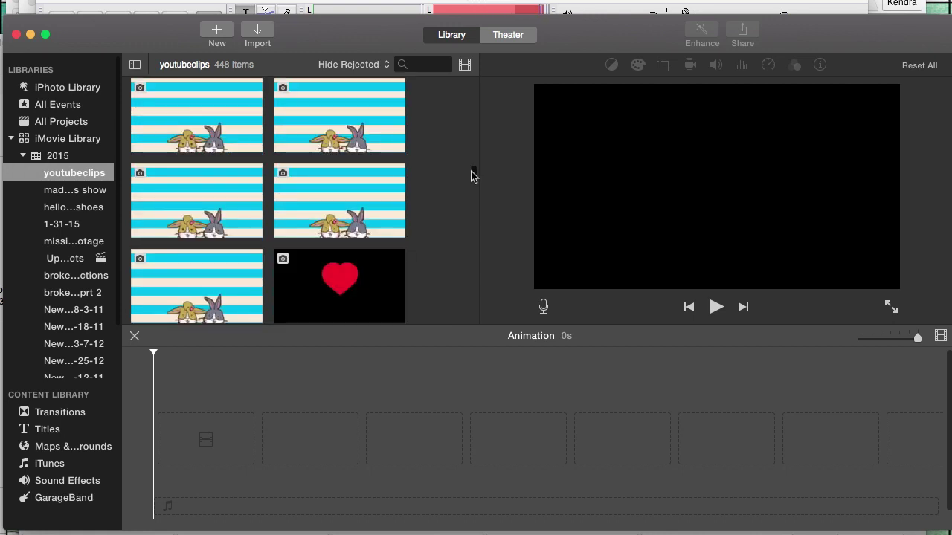
Add the first two striped bunny stills to the empty Animation timeline, one after the other
left_click(217, 139)
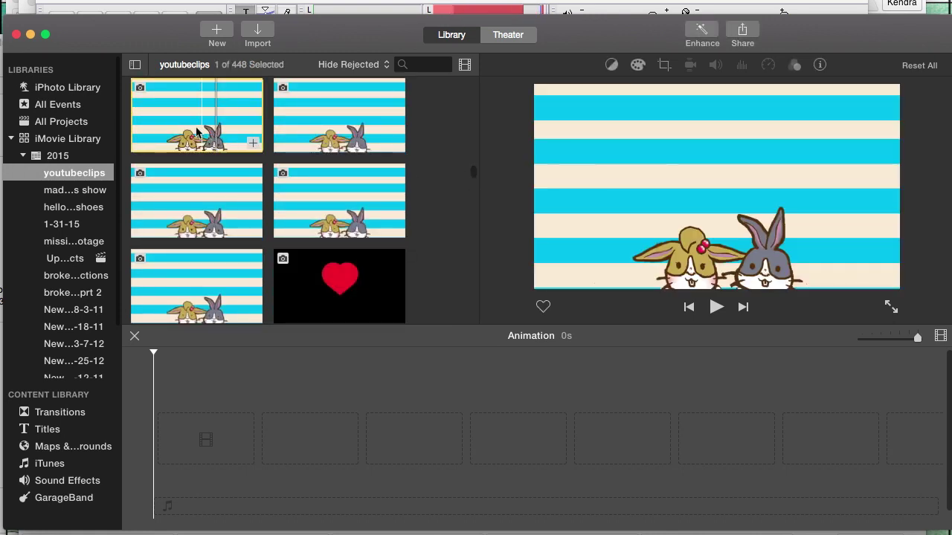
left_click_drag(210, 127, 178, 438)
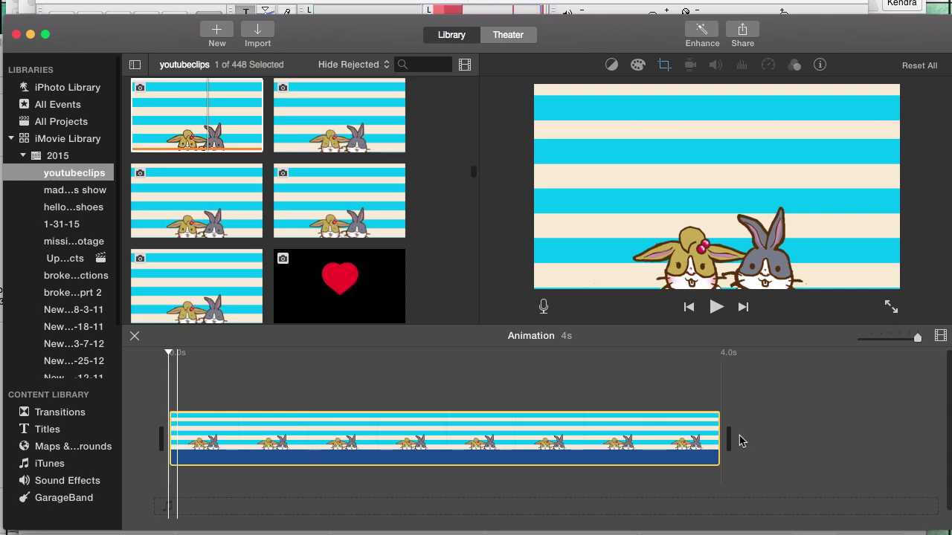
left_click_drag(741, 441, 737, 440)
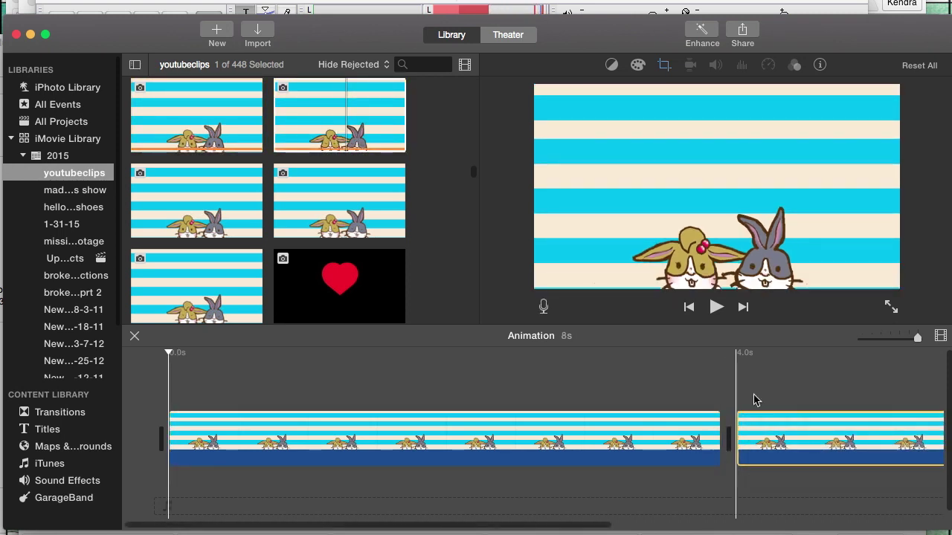
Append the third, fourth and fifth striped bunny stills in order at the end of the Animation timeline
left_click(869, 339)
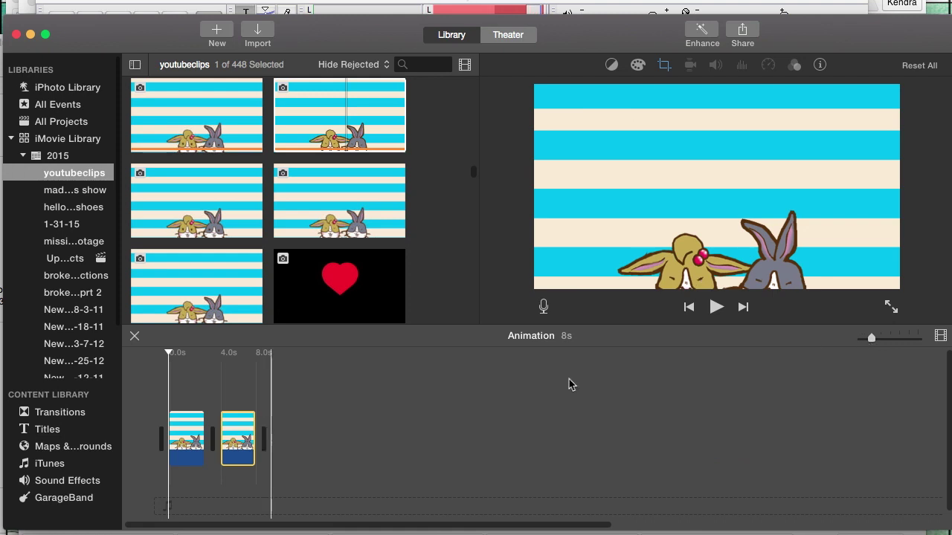
left_click(203, 192)
left_click_drag(202, 192, 282, 398)
left_click_drag(322, 200, 341, 448)
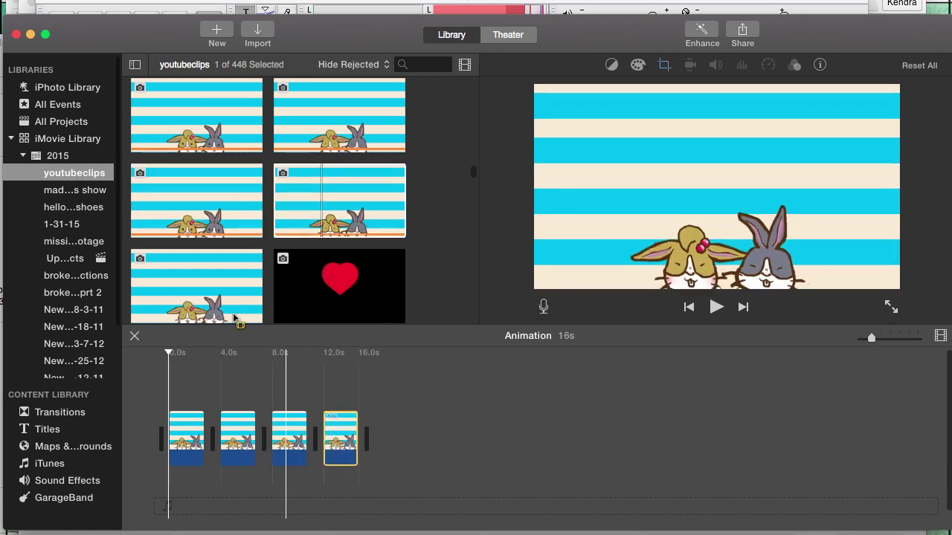
left_click(216, 291)
left_click_drag(216, 290, 386, 445)
left_click(386, 444)
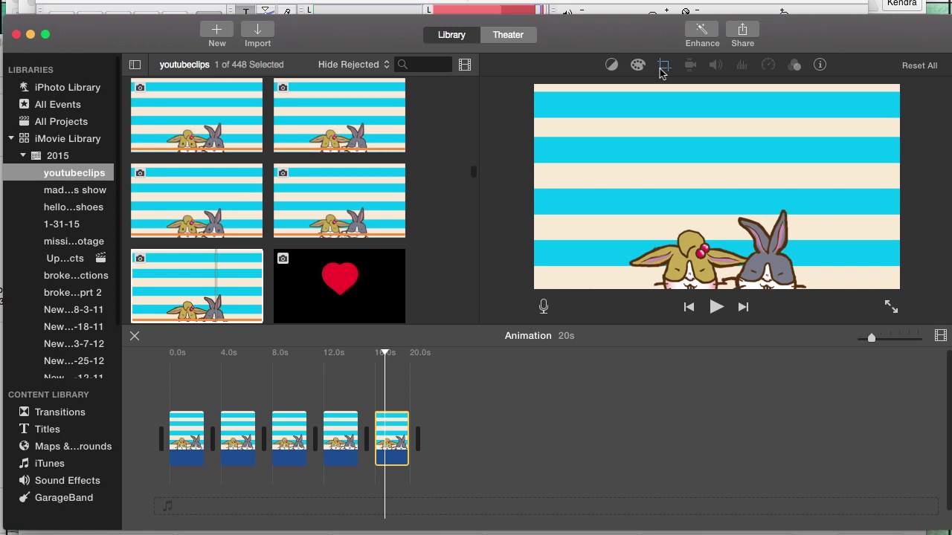
Change the crop style of the fifth bunny still in the timeline to Fit and apply it
left_click(665, 66)
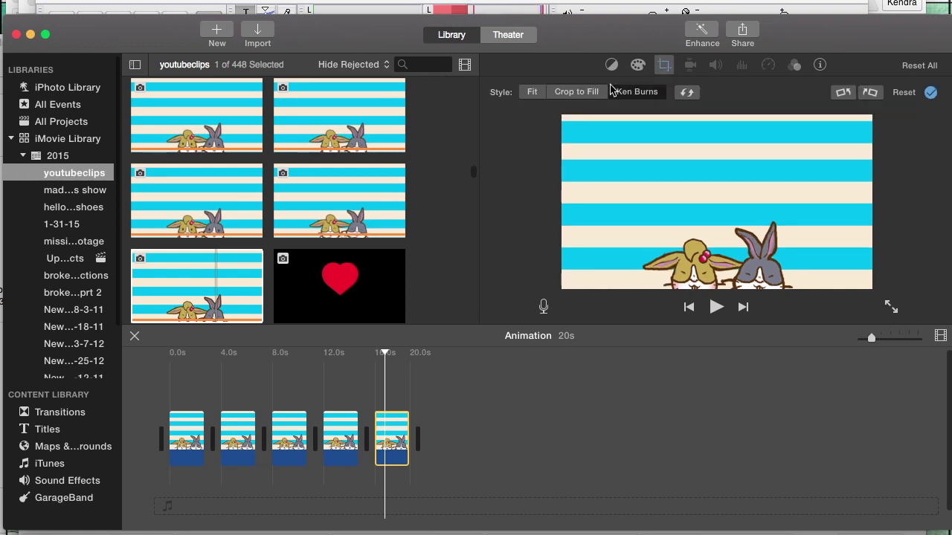
left_click(532, 95)
left_click(931, 92)
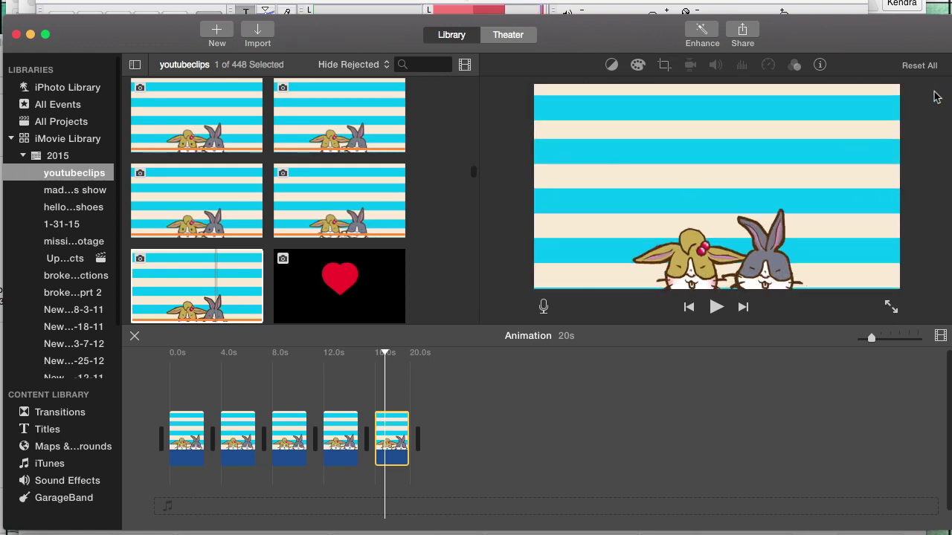
Change the crop style of the fourth and third bunny stills in the timeline to Fit and apply it
left_click(340, 426)
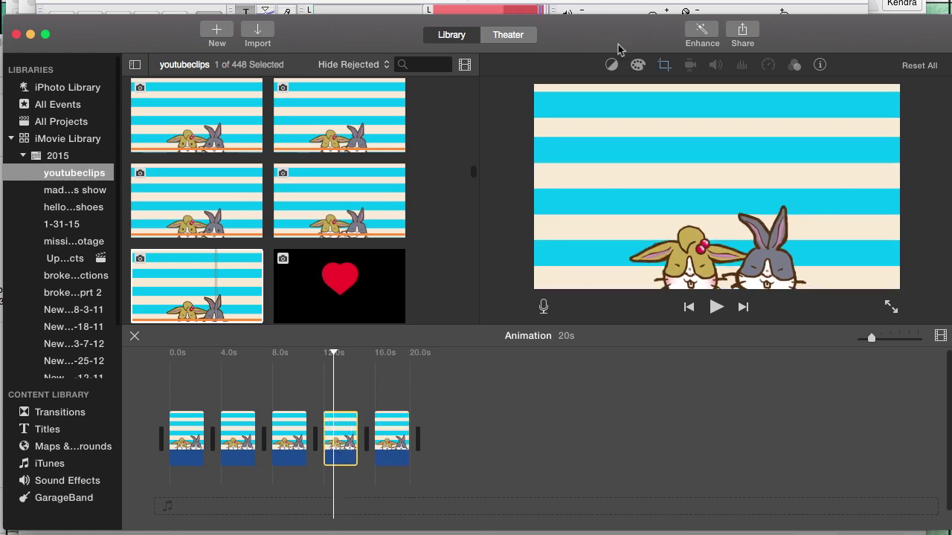
left_click(665, 66)
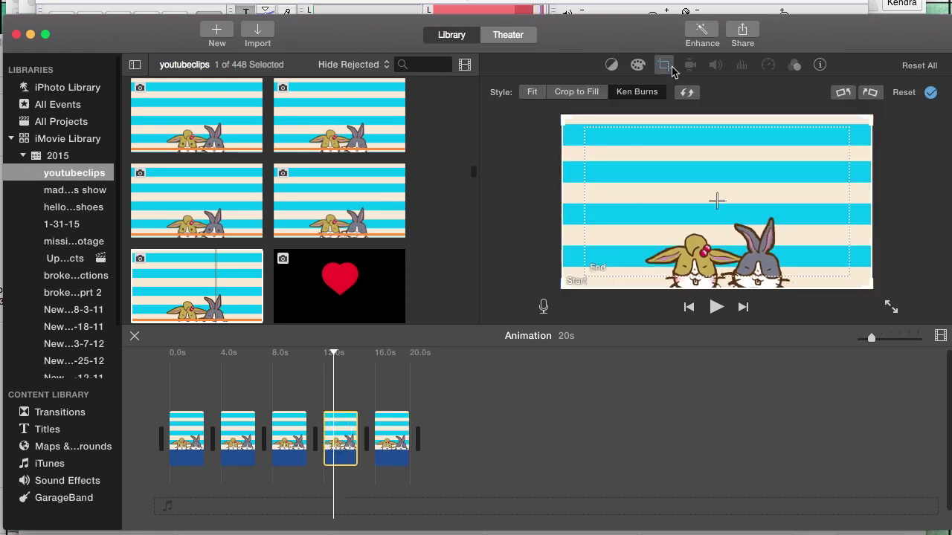
left_click(531, 93)
left_click(931, 92)
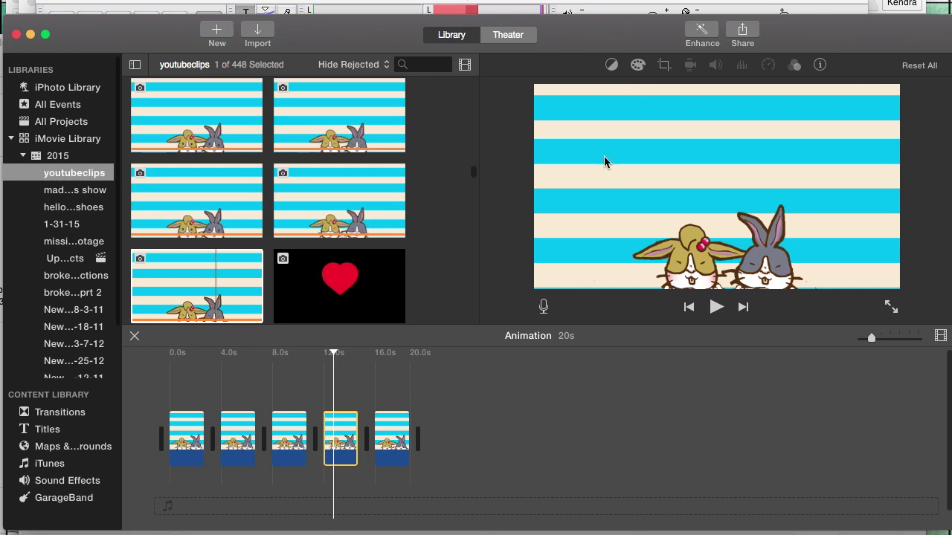
left_click(286, 438)
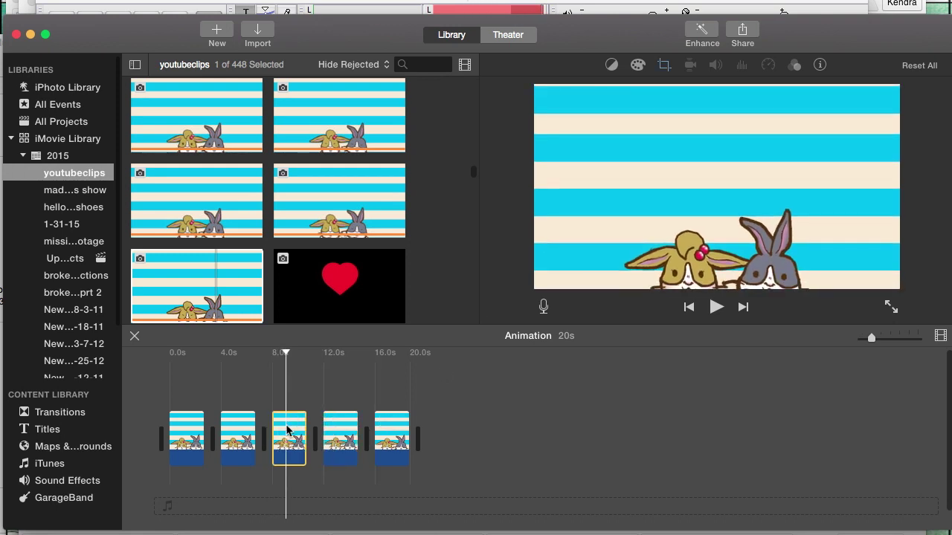
left_click(661, 69)
left_click(931, 92)
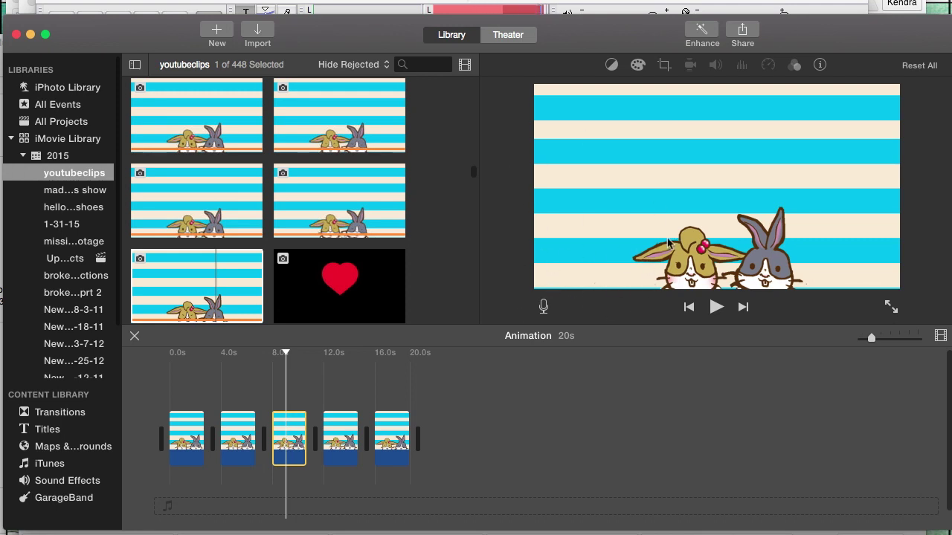
Change the crop style of the second and first bunny stills in the timeline to Fit
left_click(238, 437)
left_click(664, 65)
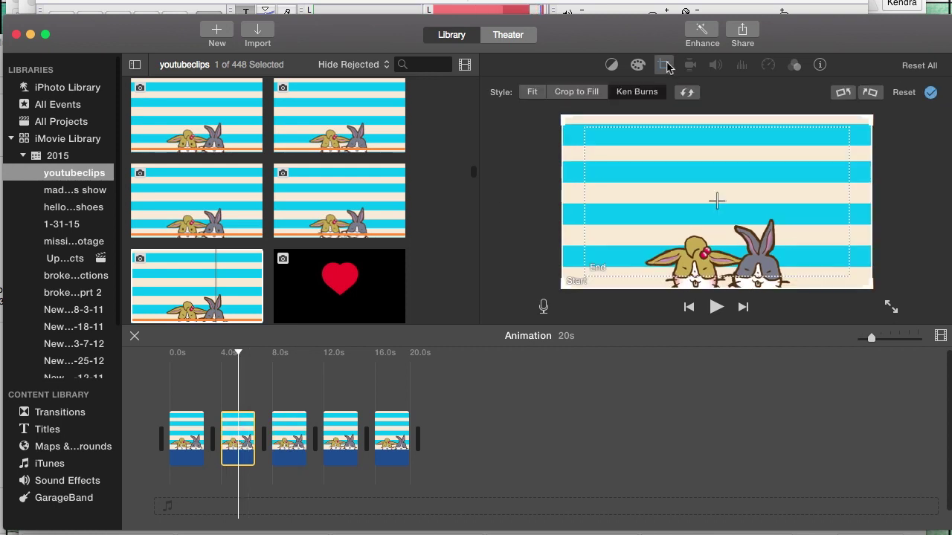
left_click(532, 93)
left_click(930, 93)
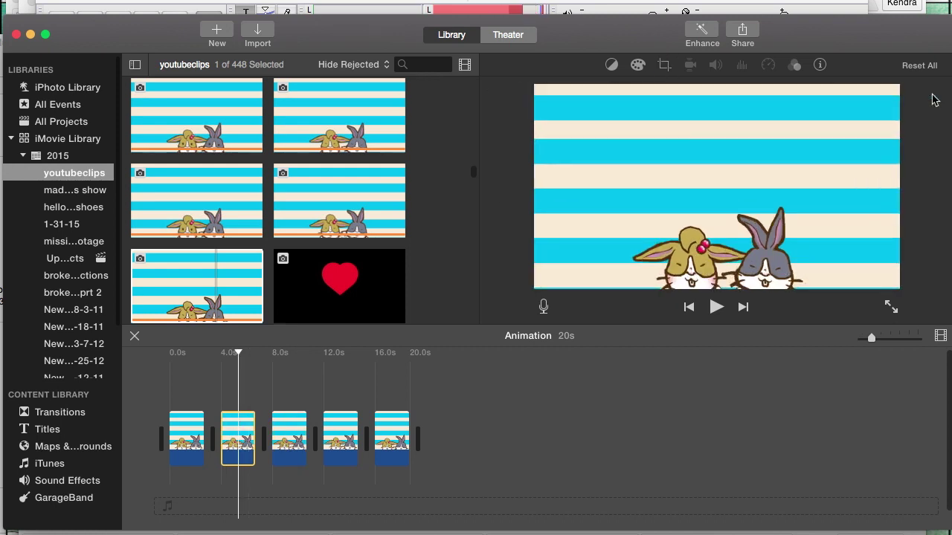
left_click(179, 439)
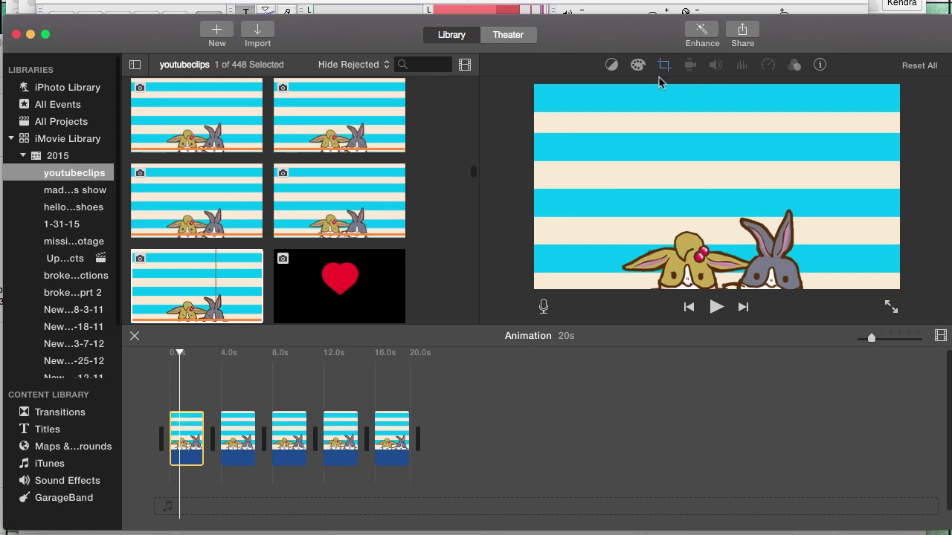
left_click(665, 66)
left_click(533, 92)
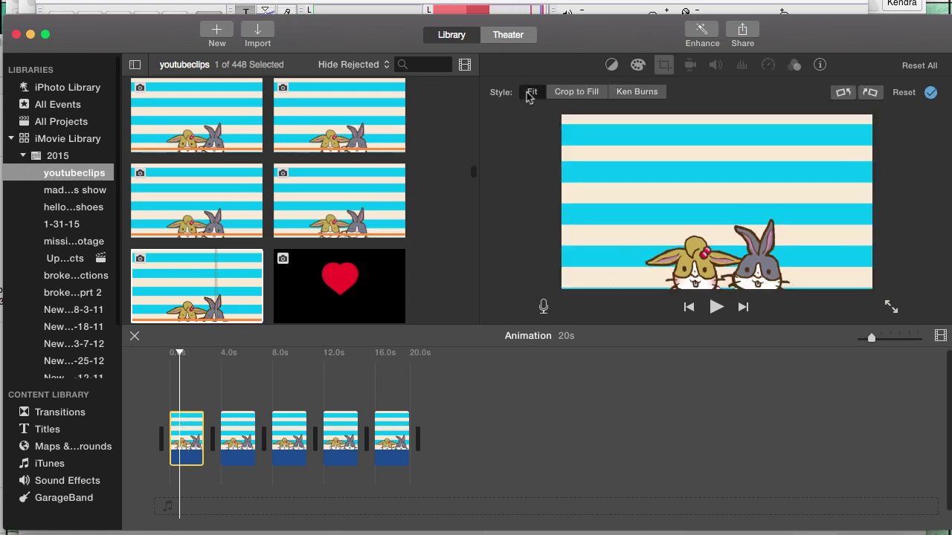
Play the Animation timeline from the beginning to check the stills with the Fit crop style
left_click_drag(178, 354, 165, 355)
key("space")
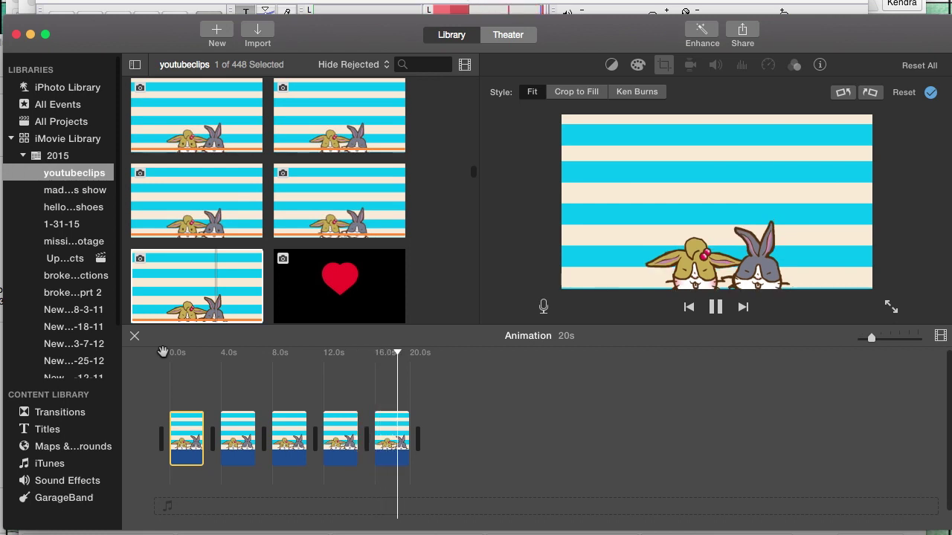
key("space")
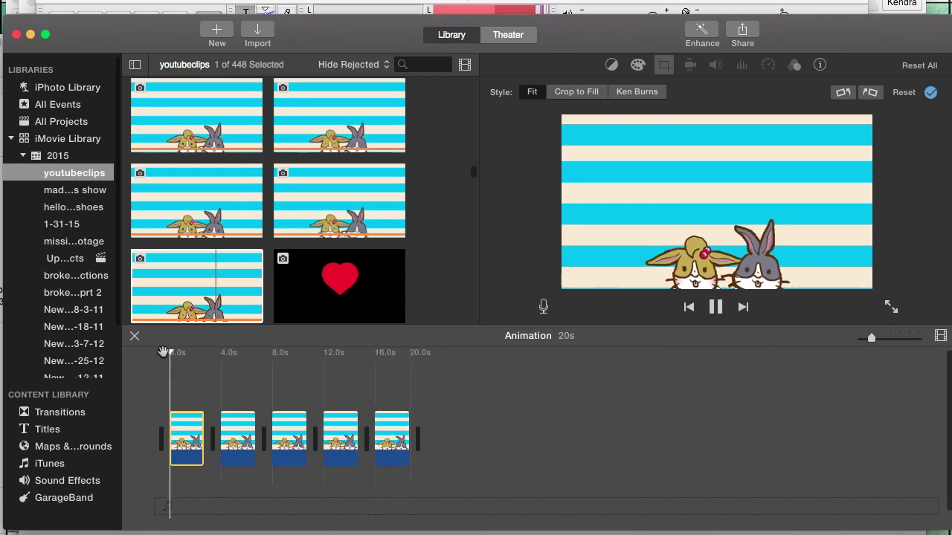
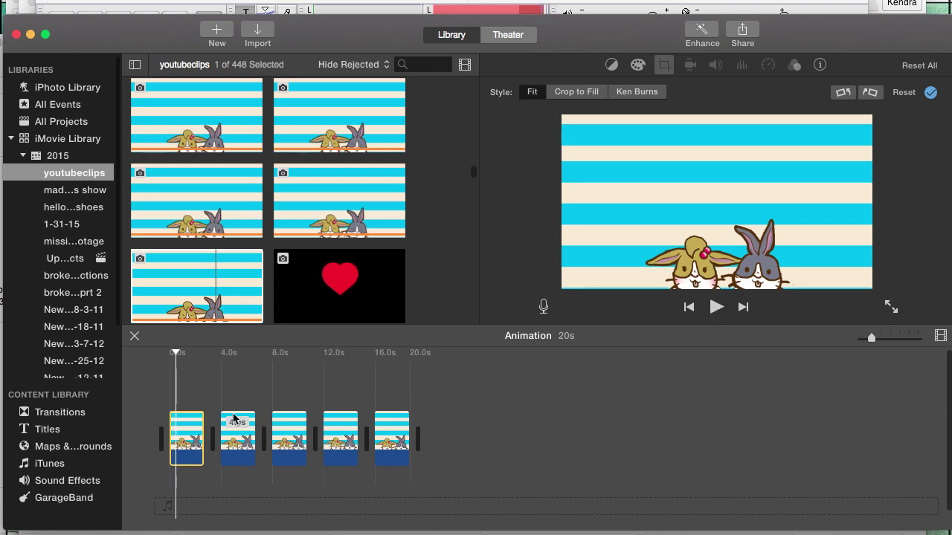
Trim the end of the first bunny still in the timeline so it lasts about 0.2 seconds
left_click_drag(198, 437, 129, 446)
left_click_drag(183, 432, 143, 432)
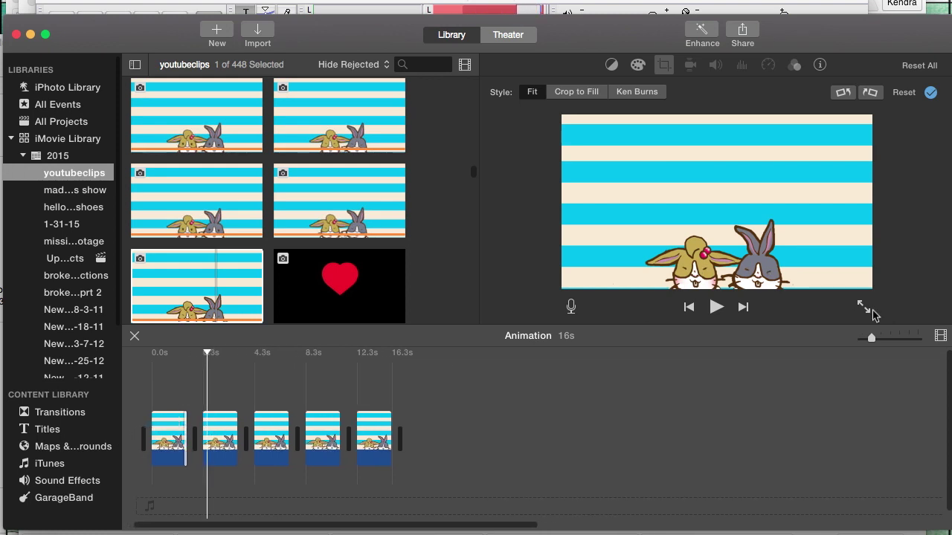
left_click(888, 339)
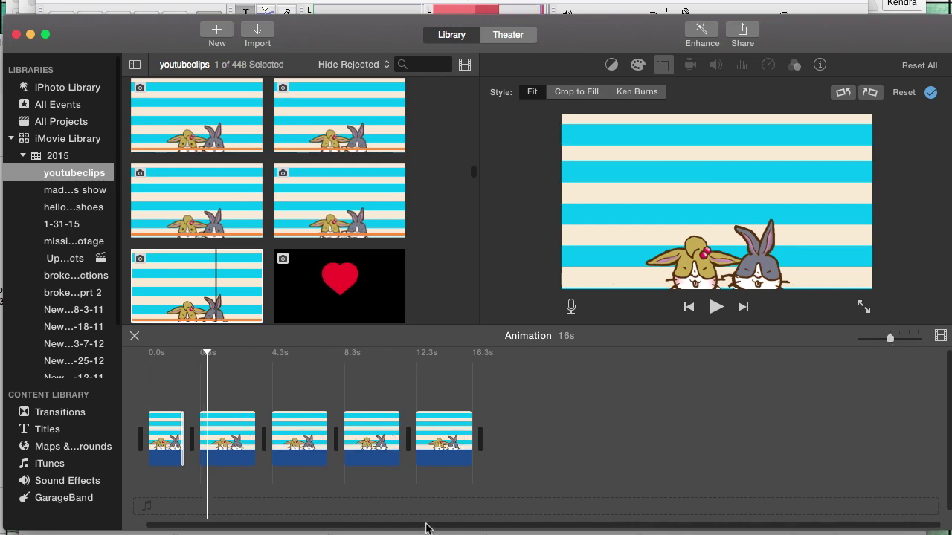
left_click_drag(424, 527, 302, 500)
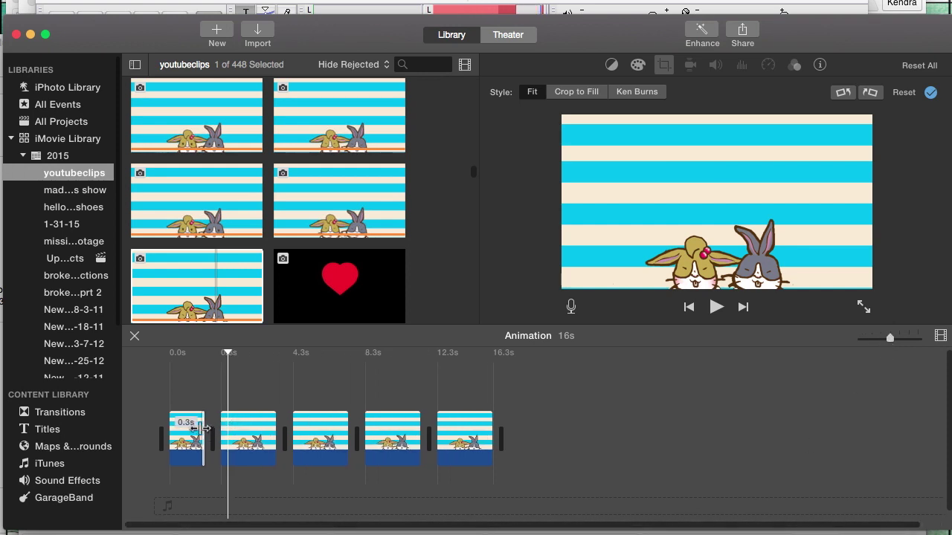
left_click_drag(201, 428, 174, 428)
Shorten the second bunny still in the timeline to about 0.2 seconds
left_click(239, 437)
left_click_drag(266, 428, 157, 440)
left_click(224, 437)
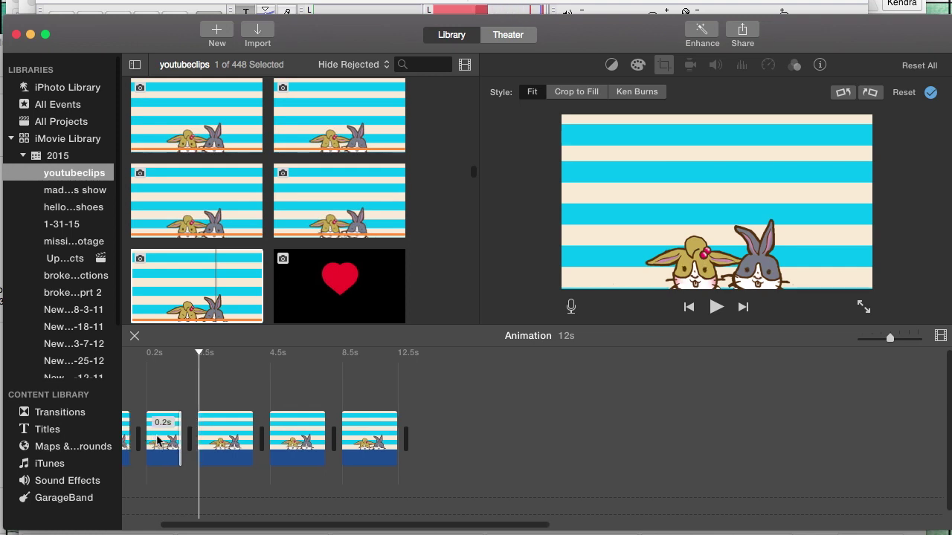
Trim the end of the third bunny still in the timeline so it lasts about 0.3 seconds
left_click(231, 439)
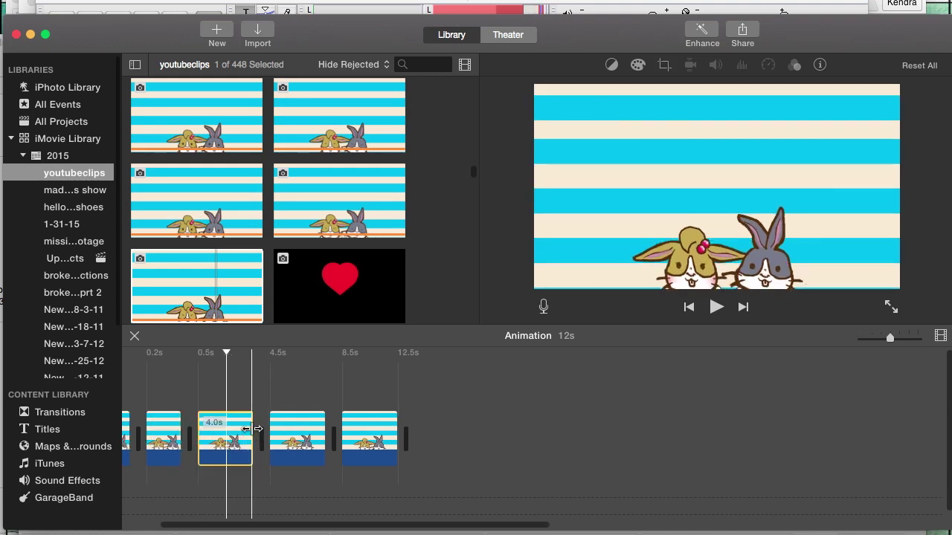
mouse_move(253, 431)
left_mouse_down()
mouse_move(168, 445)
mouse_move(195, 430)
mouse_move(161, 432)
mouse_move(181, 433)
mouse_move(183, 357)
mouse_move(165, 368)
mouse_move(165, 438)
mouse_move(156, 435)
mouse_move(172, 432)
left_mouse_up()
left_click(180, 428)
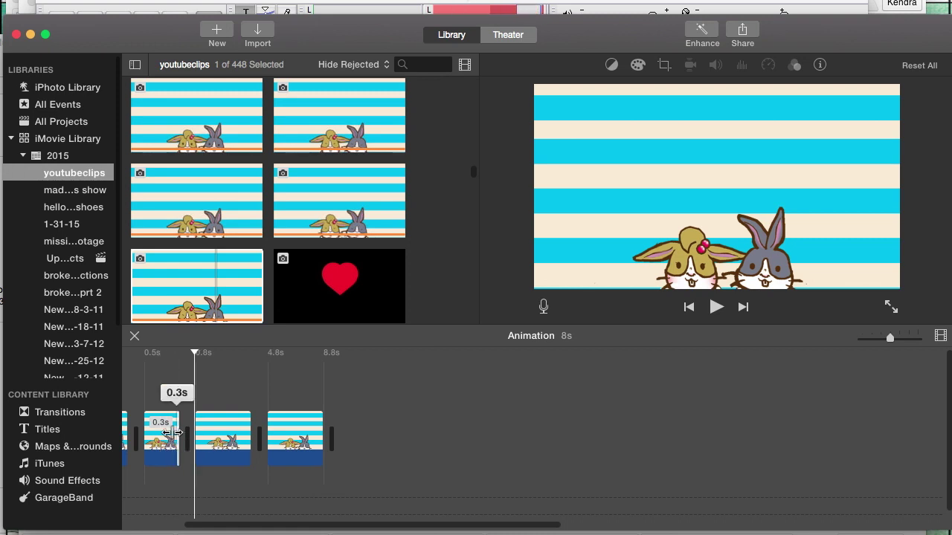
left_click(171, 432)
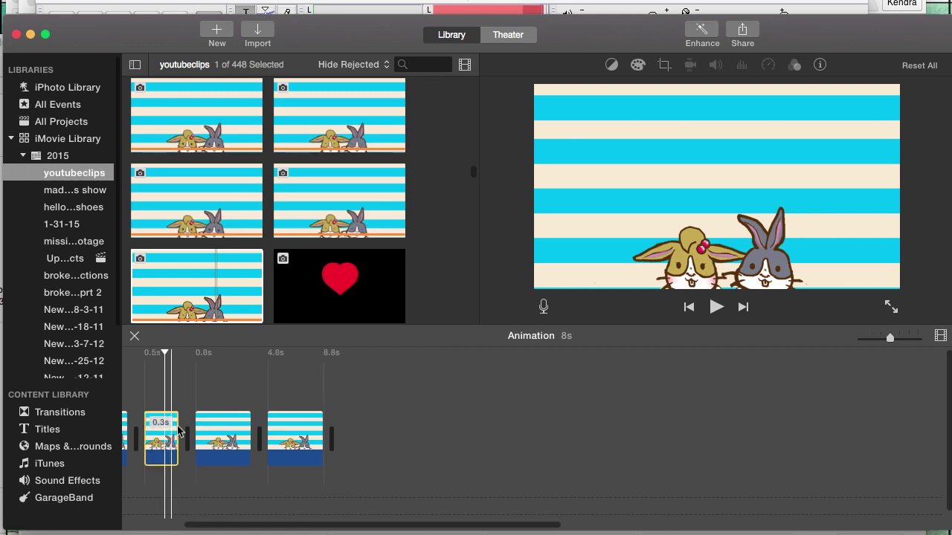
left_click_drag(173, 428, 150, 425)
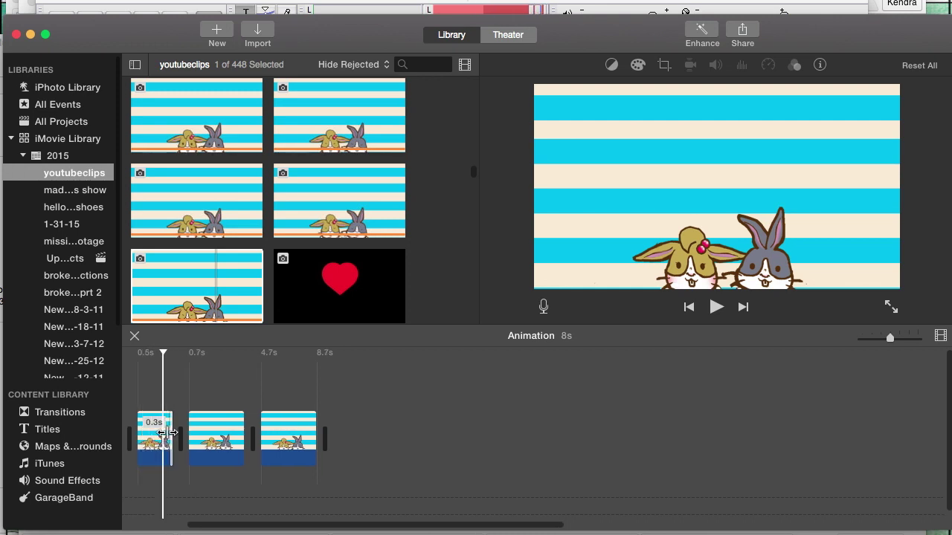
Shorten the fourth bunny still to about 0.1 seconds and the fifth to about 0.2 seconds
left_click(214, 437)
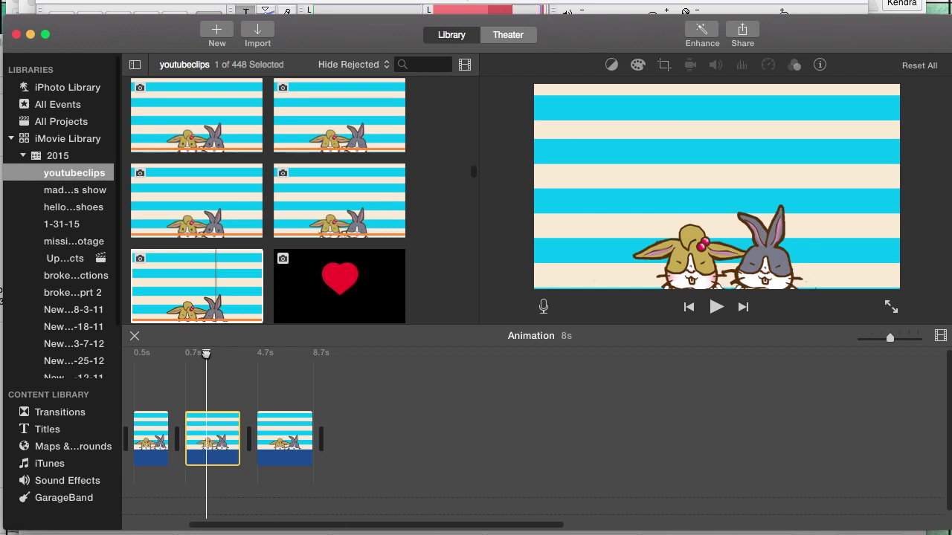
left_click_drag(239, 443, 272, 446)
left_click(328, 432)
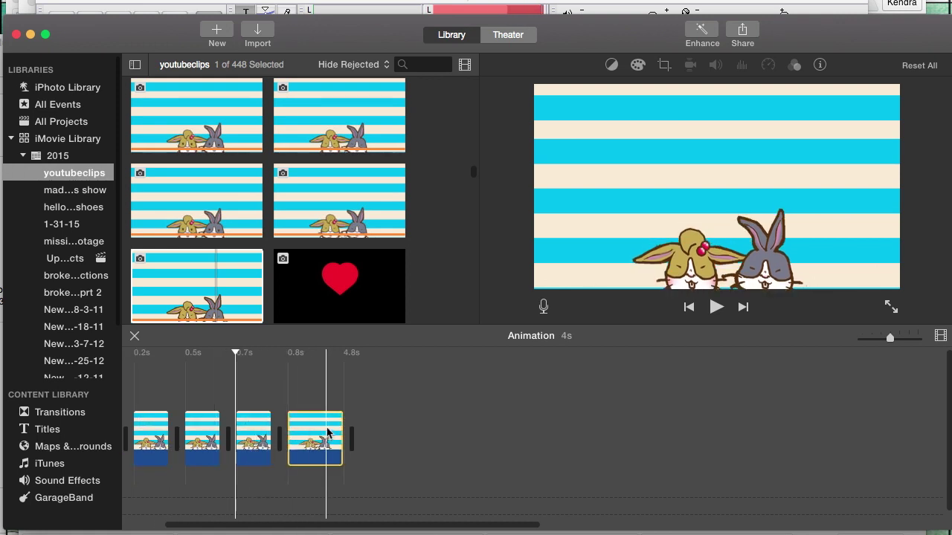
left_click_drag(327, 351, 286, 365)
left_click_drag(344, 443, 179, 445)
scroll(437, 528, "left", 5)
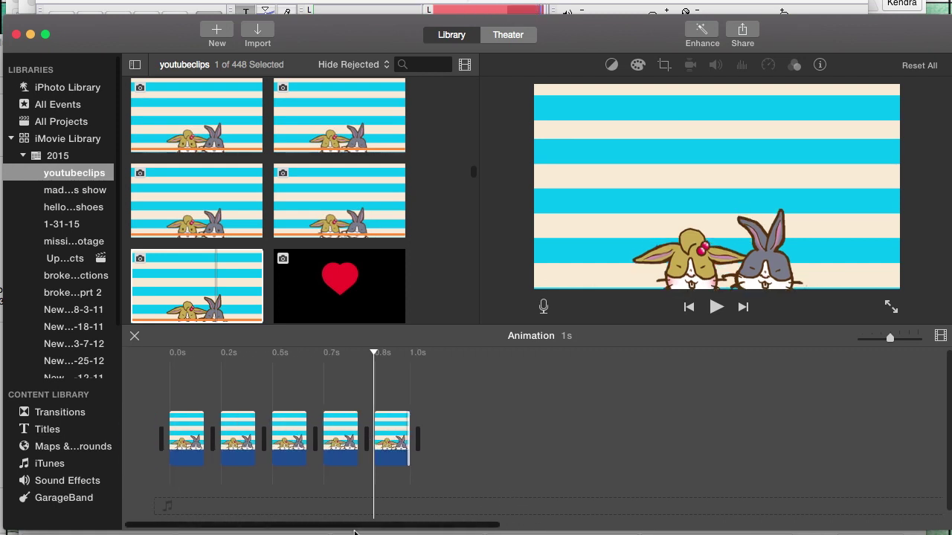
Play back the shortened five-still animation from the start to check its speed
left_click_drag(890, 339, 910, 339)
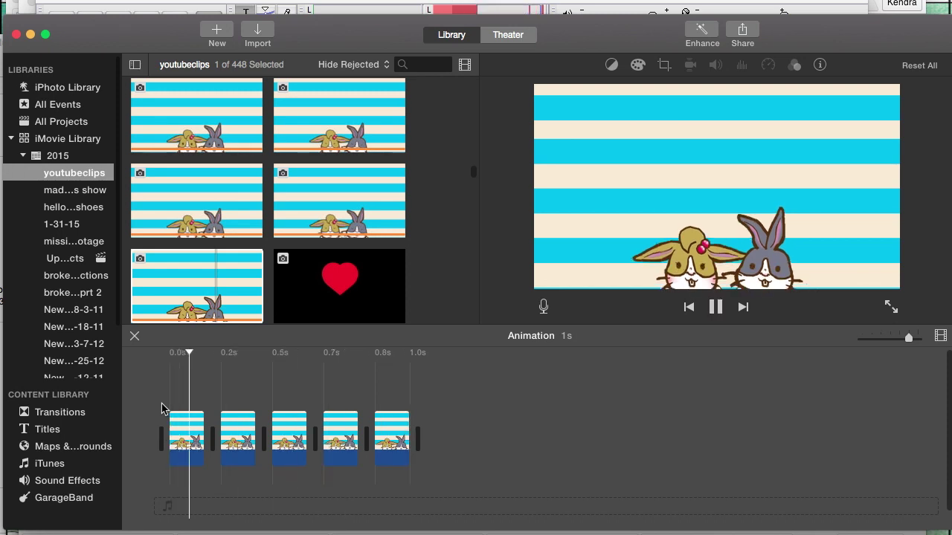
key("space")
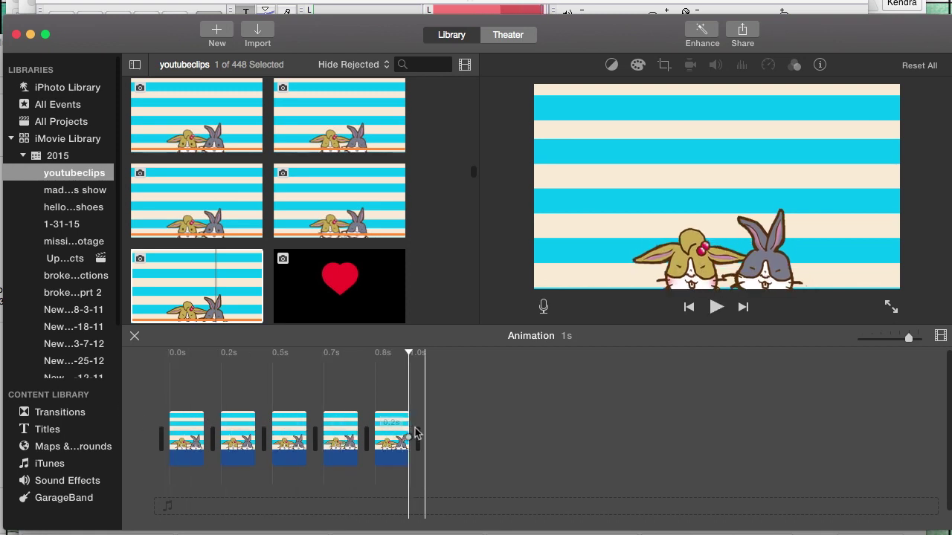
Copy the fourth bunny still and paste it at the end of the Animation timeline
left_click(344, 433)
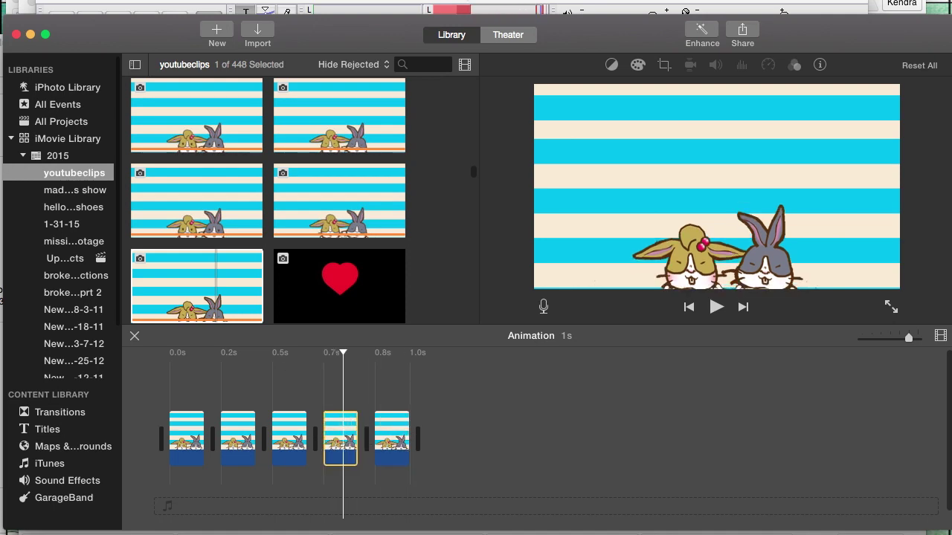
left_click(137, 2)
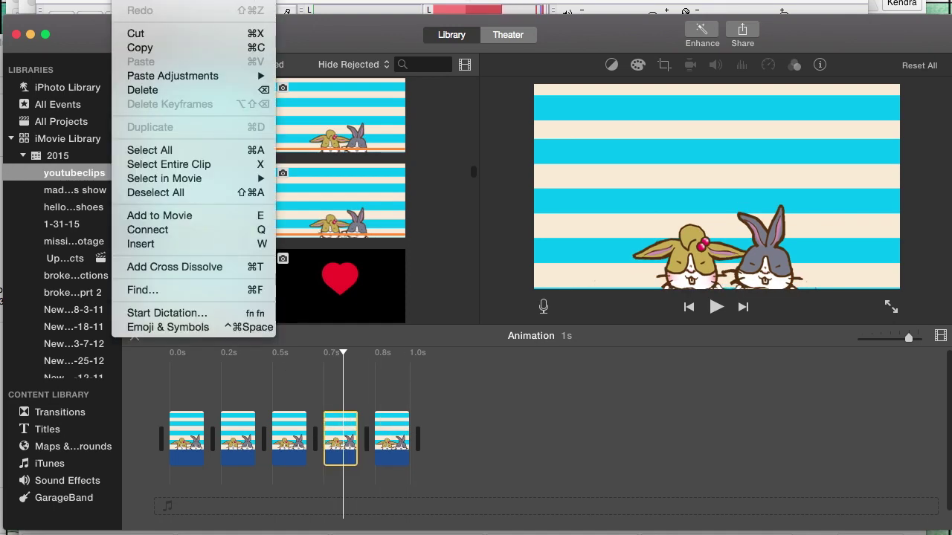
left_click(154, 51)
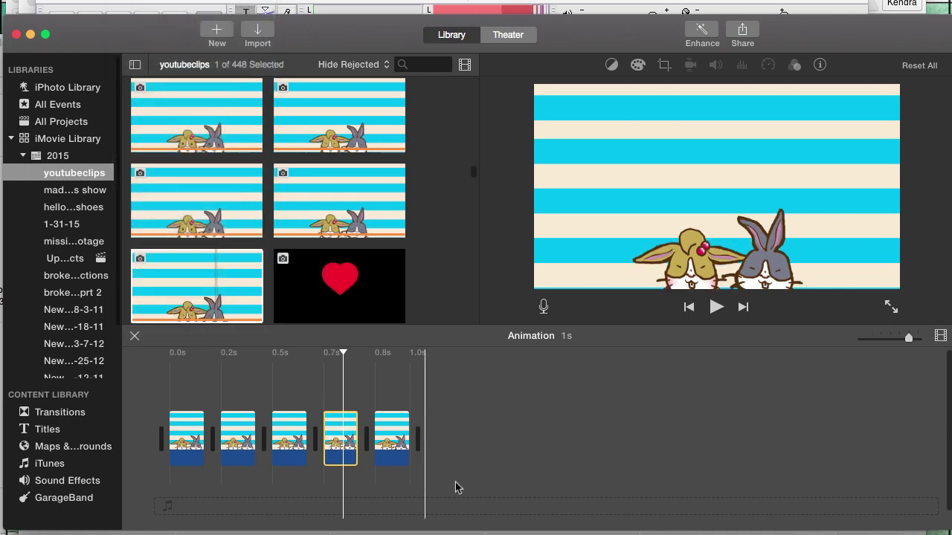
left_click(427, 449)
left_click(138, 2)
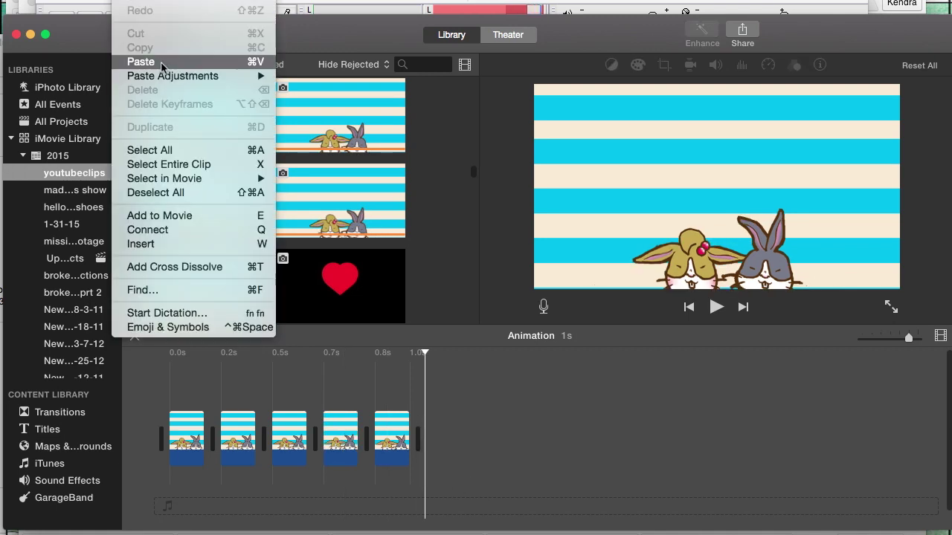
left_click(132, 65)
Copy the fifth bunny still and paste it after the last still in the Animation timeline
left_click(394, 437)
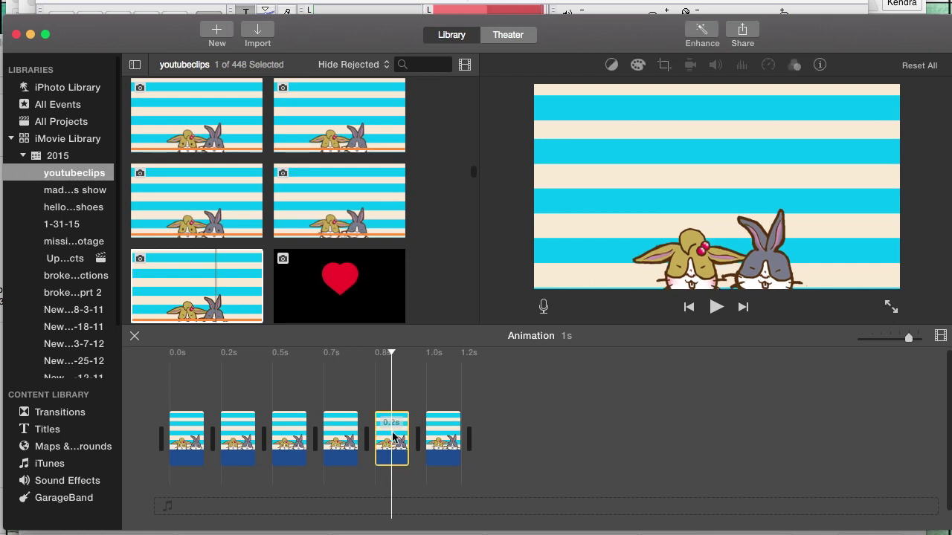
left_click_drag(393, 437, 351, 198)
left_click(138, 1)
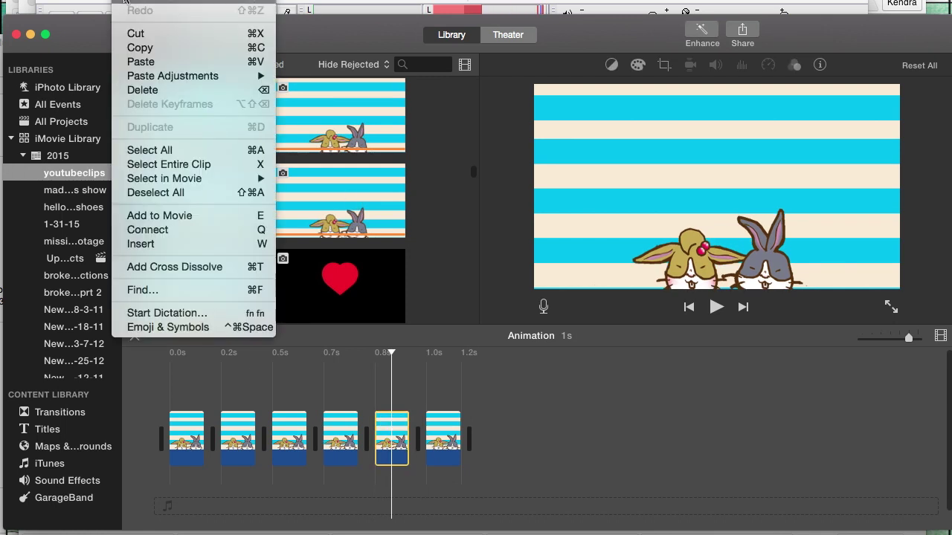
left_click(148, 50)
left_click(478, 414)
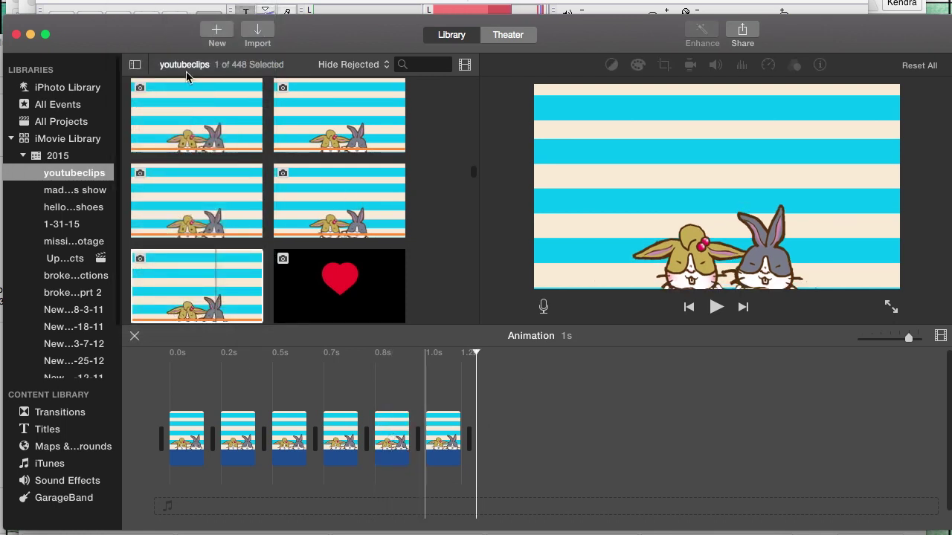
left_click(138, 2)
left_click(164, 63)
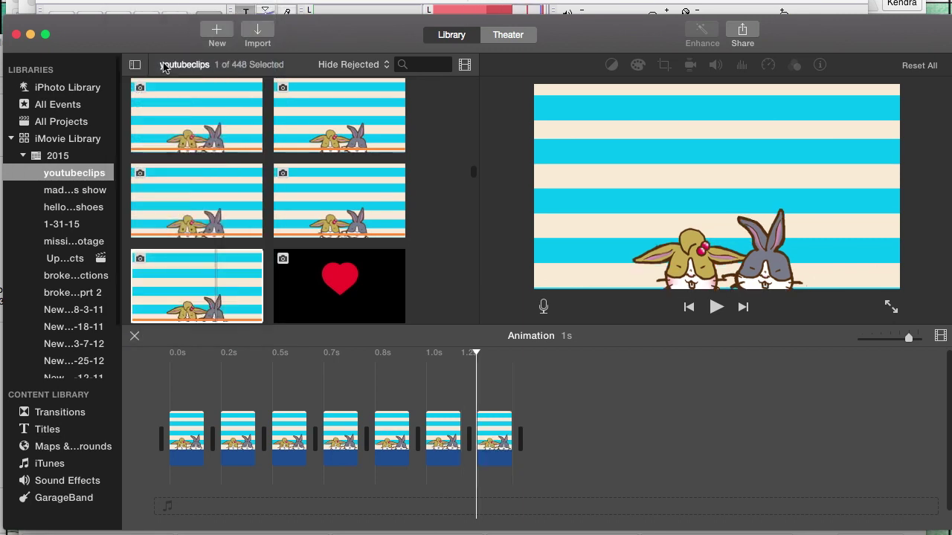
Play the Animation timeline to review the sequence with the two pasted stills
key("space")
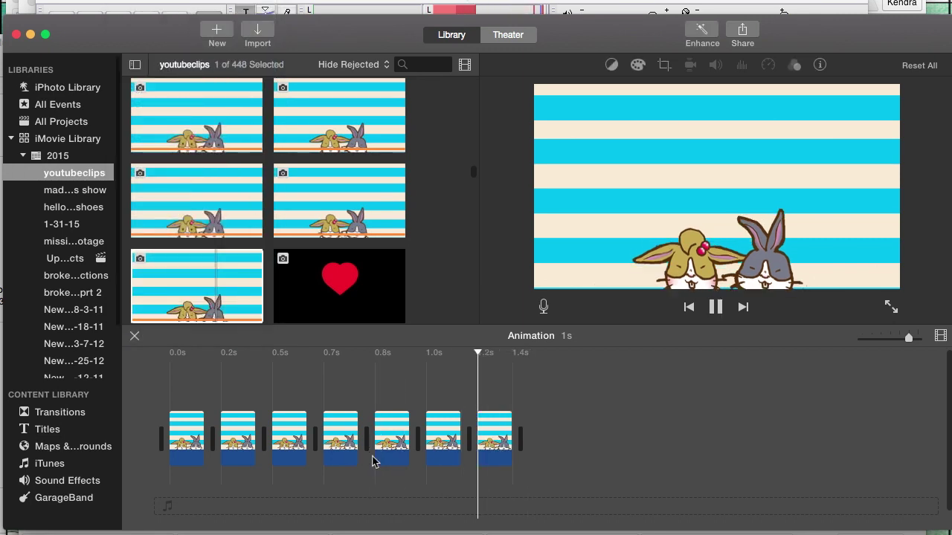
key("space")
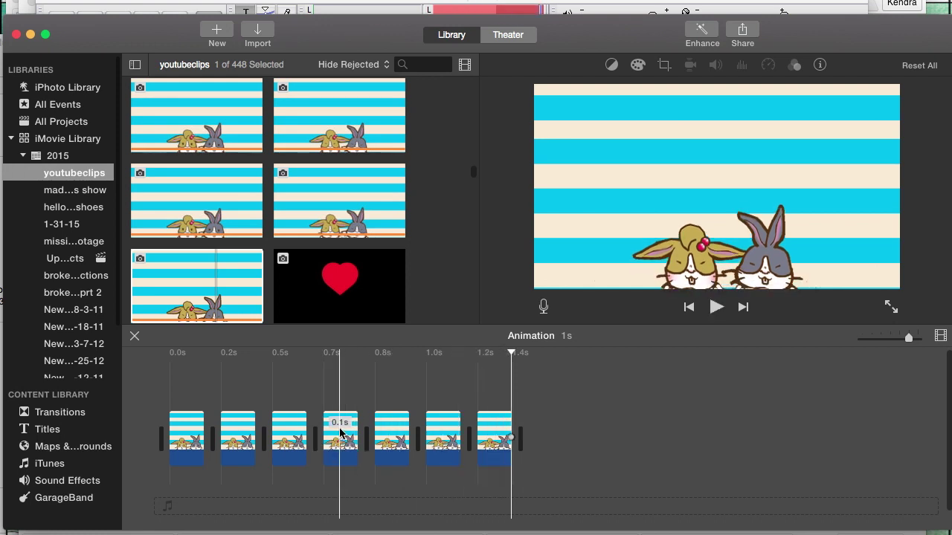
Copy the last four bunny stills together, paste them at the end of the Animation timeline and play the extended sequence
left_click(341, 443)
left_click(385, 440, "shift")
left_click(444, 440, "shift")
left_click(496, 446, "shift")
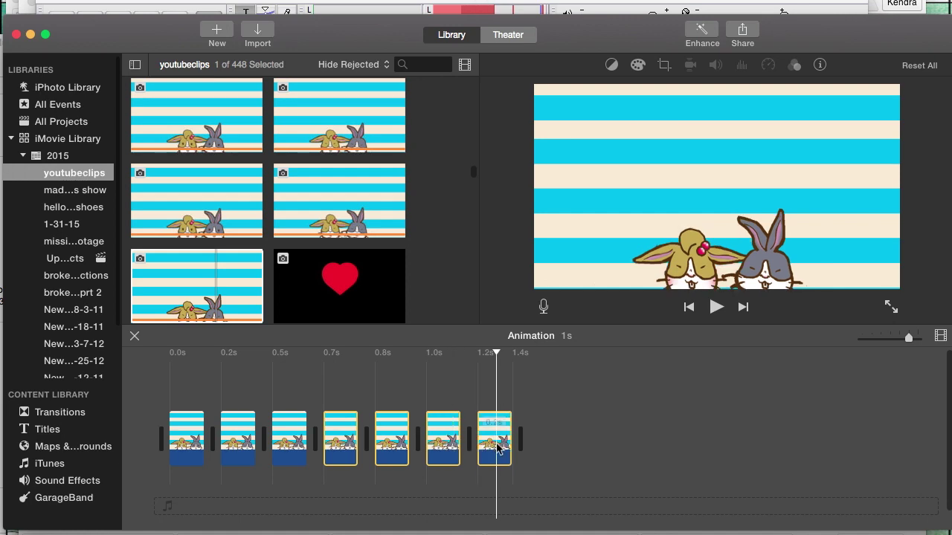
left_click(145, 2)
left_click(159, 47)
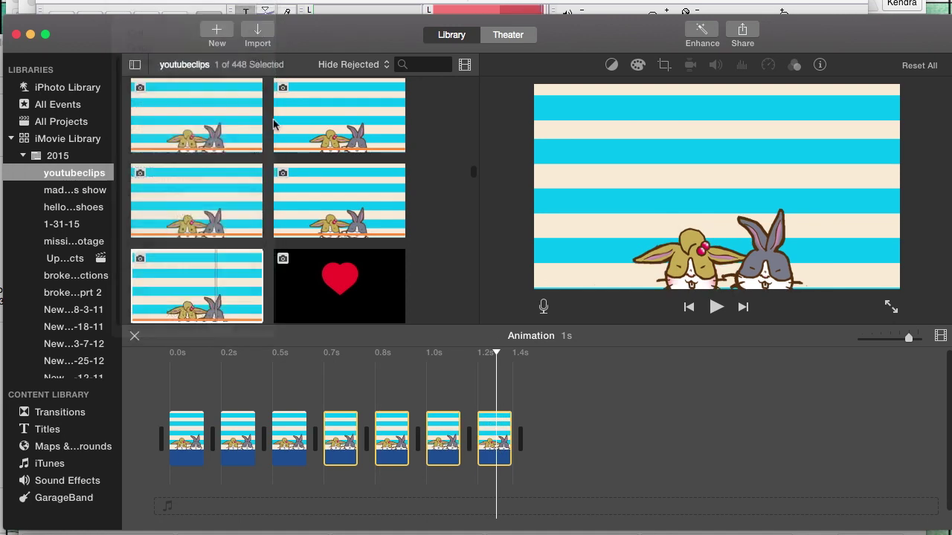
left_click(539, 420)
left_click(145, 2)
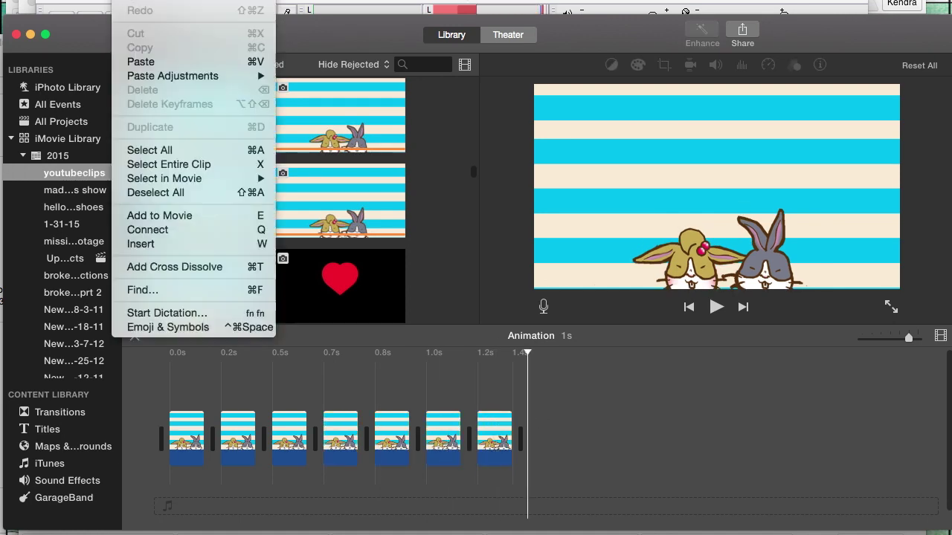
left_click(153, 62)
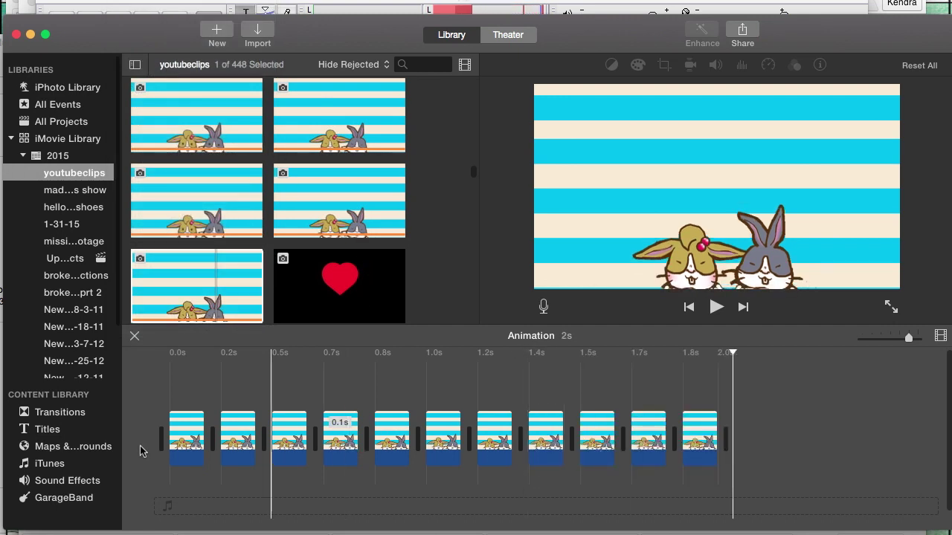
key("space")
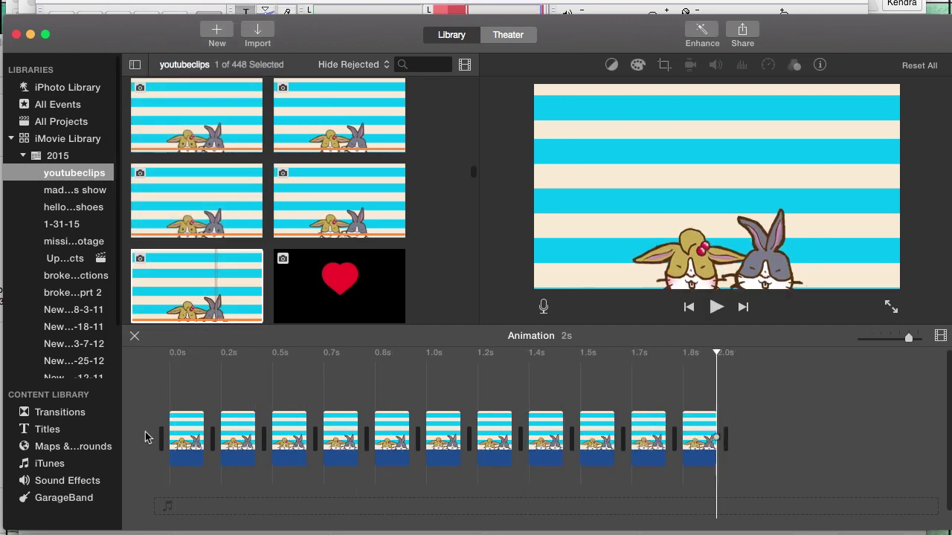
Overlay the red heart image above the bunny stills from the timeline's start and trim it to end with the last still
left_click(253, 321)
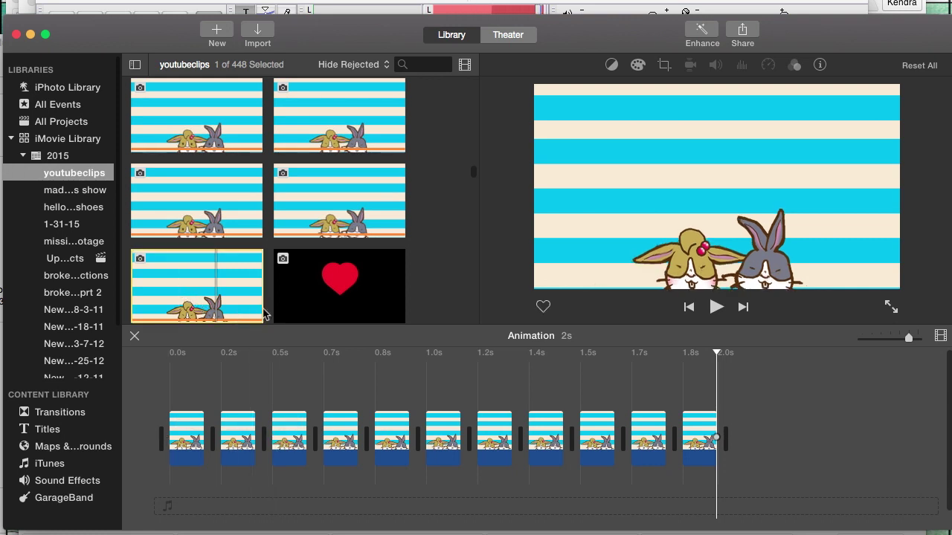
left_click(342, 288)
left_click_drag(342, 289, 185, 404)
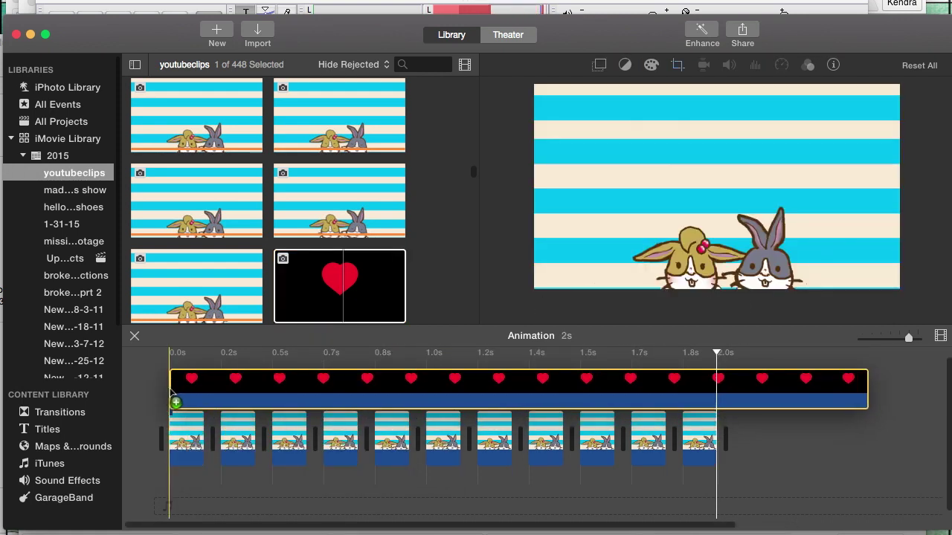
left_click_drag(864, 394, 725, 396)
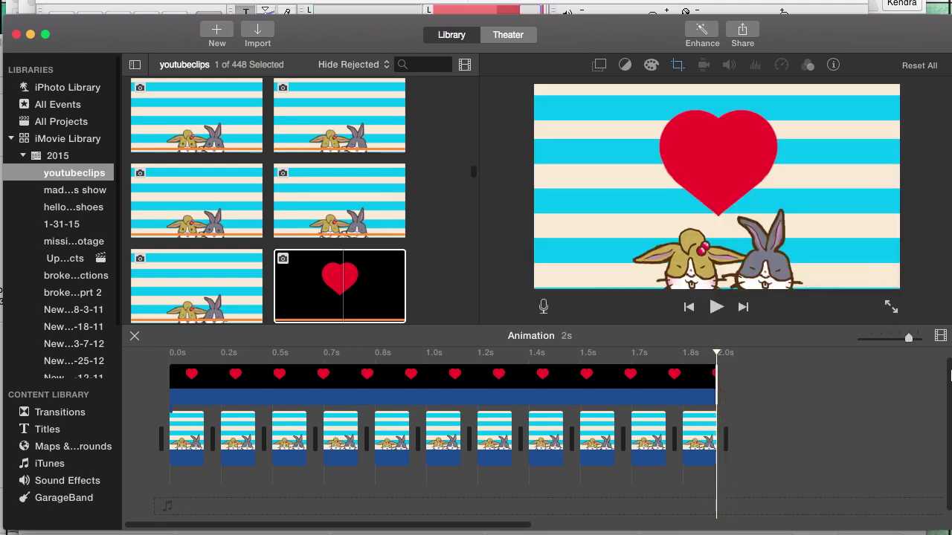
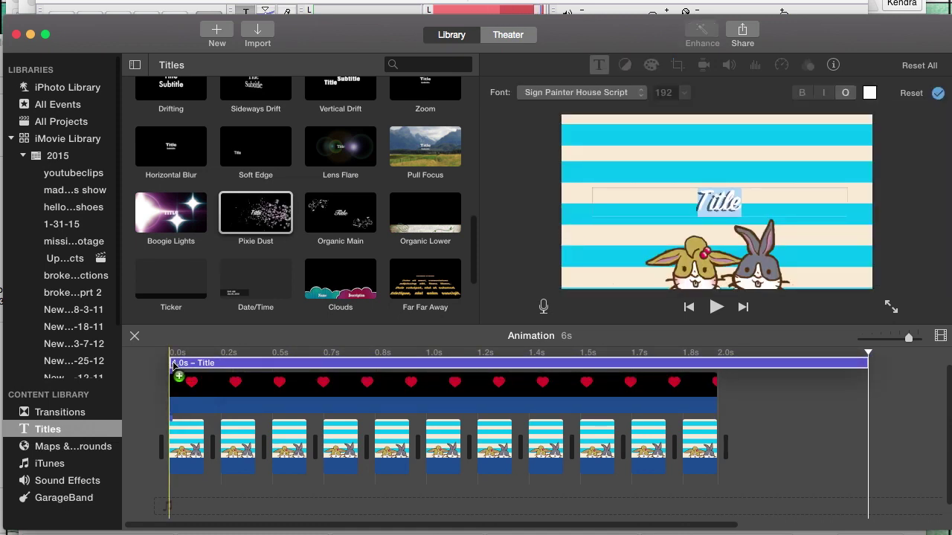
Shorten the Pixie Dust title to 2.0 s so that it ends together with the heart overlay
left_click_drag(862, 362, 725, 364)
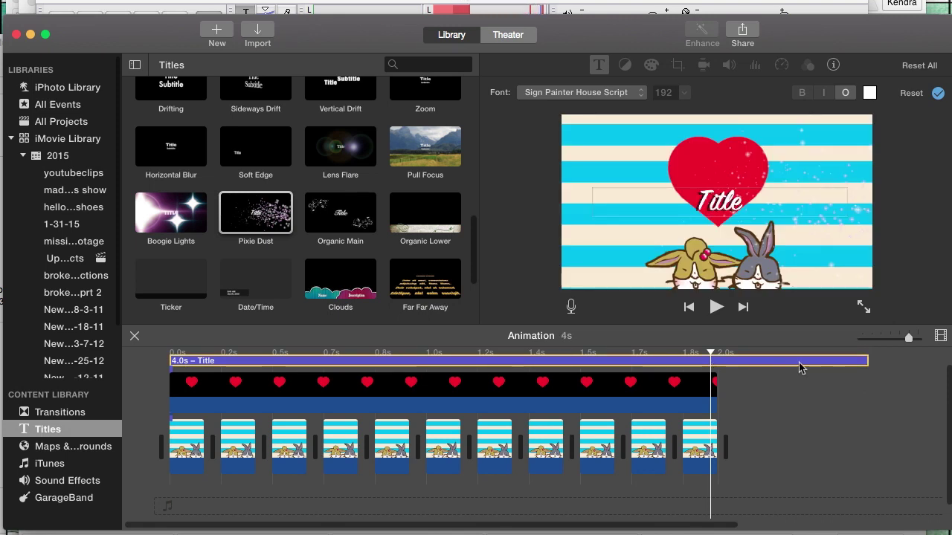
left_click(867, 364)
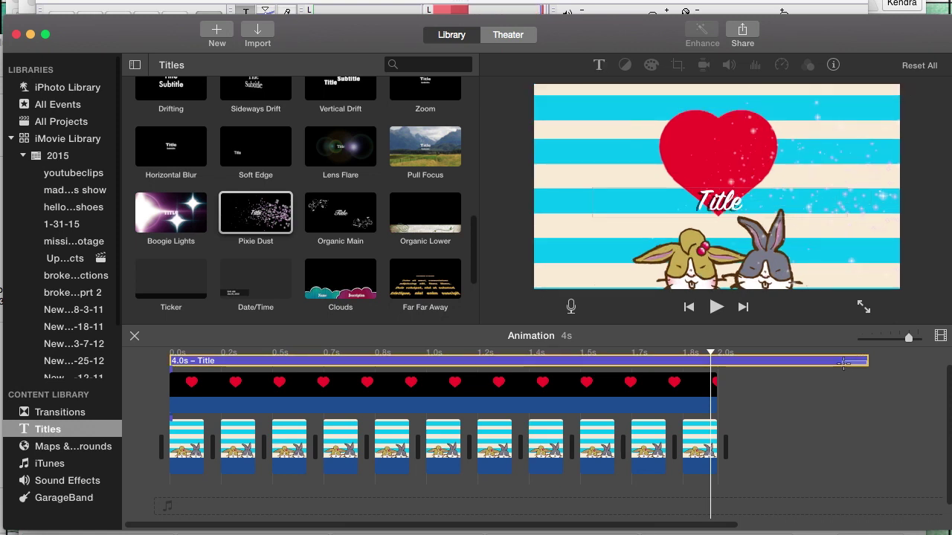
left_click(869, 366)
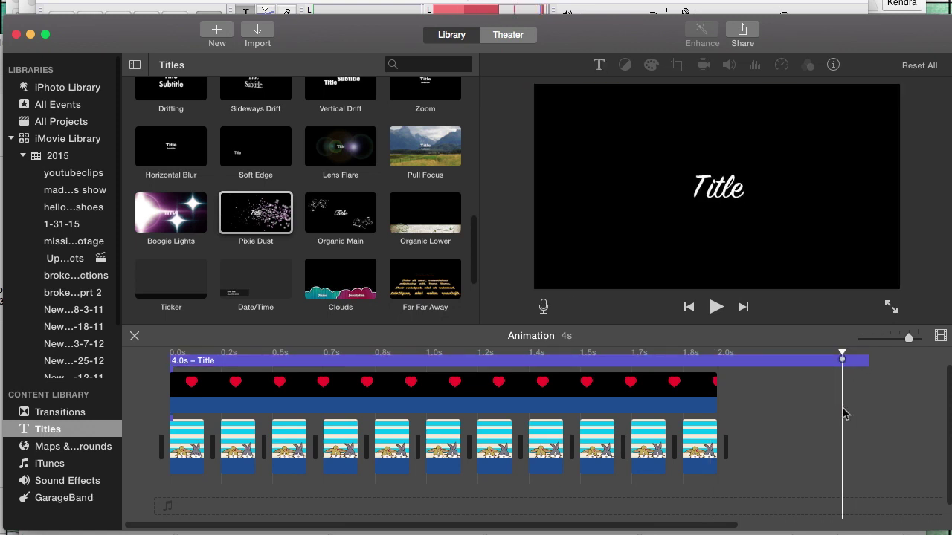
left_click(869, 363)
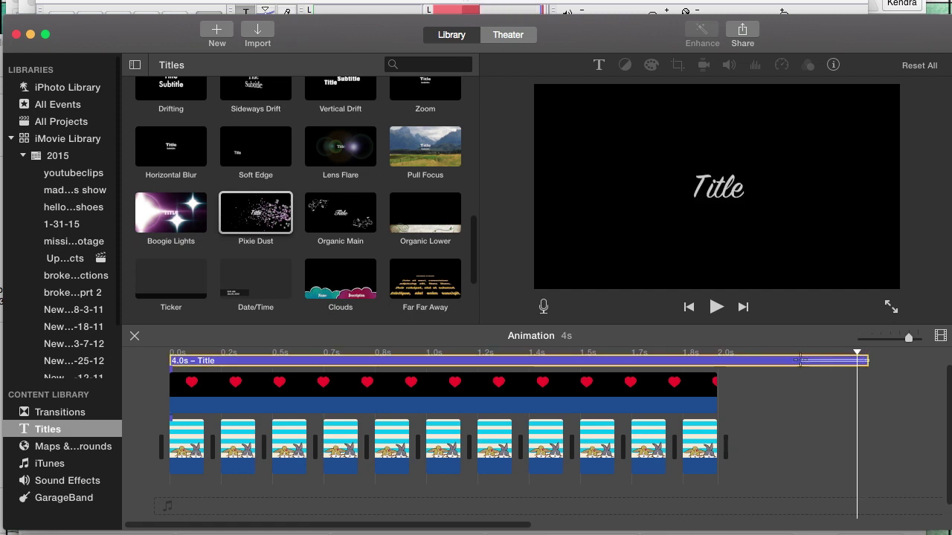
scroll(858, 368, "up", 2)
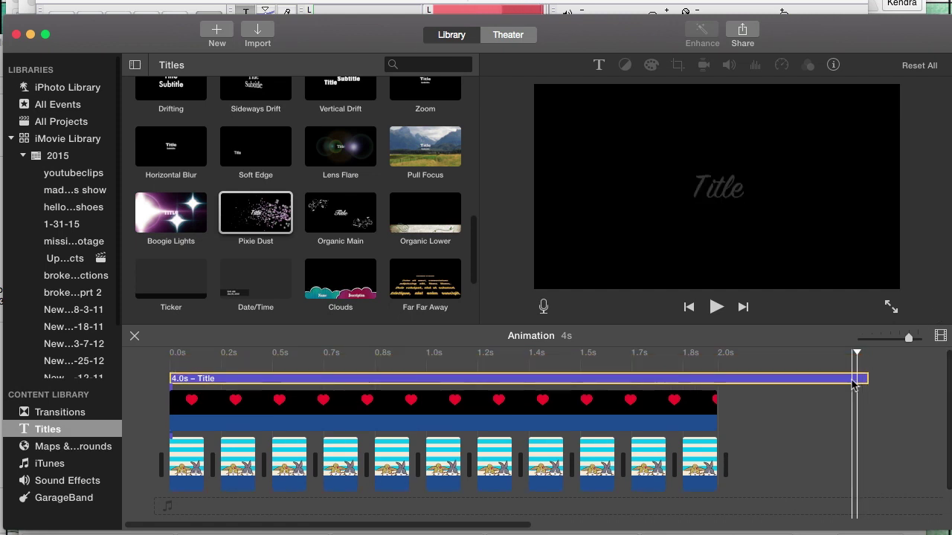
left_click_drag(863, 379, 712, 385)
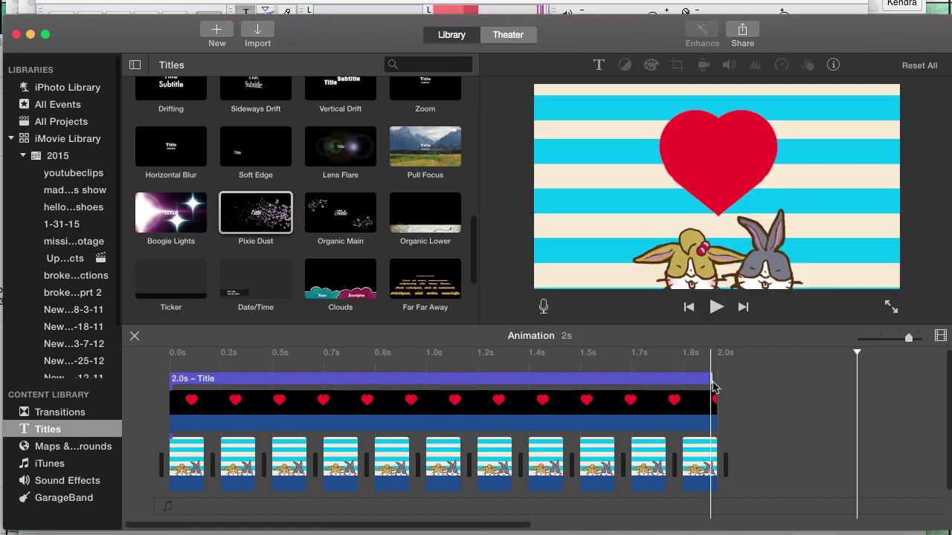
left_click_drag(710, 378, 712, 379)
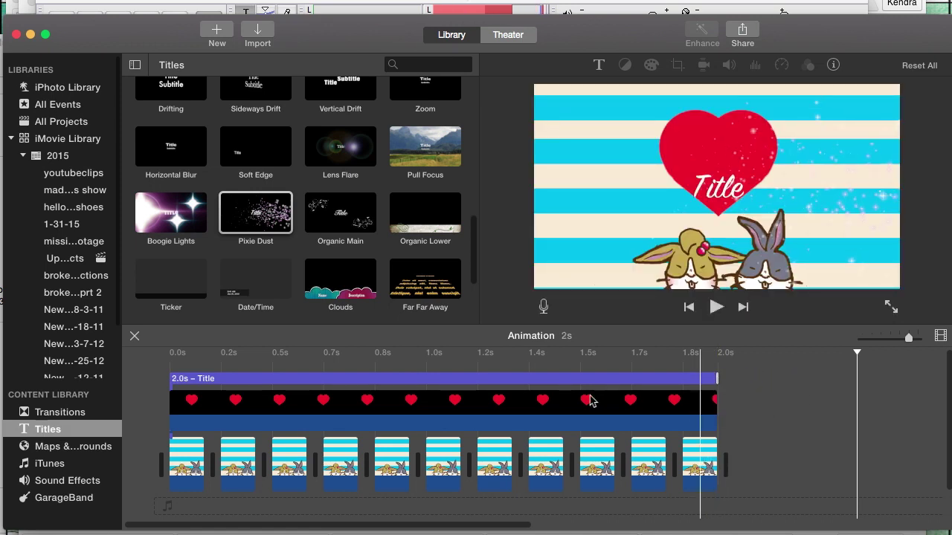
Replace the Pixie Dust title's placeholder text with "SeasonalFrostbite"
left_click(519, 380)
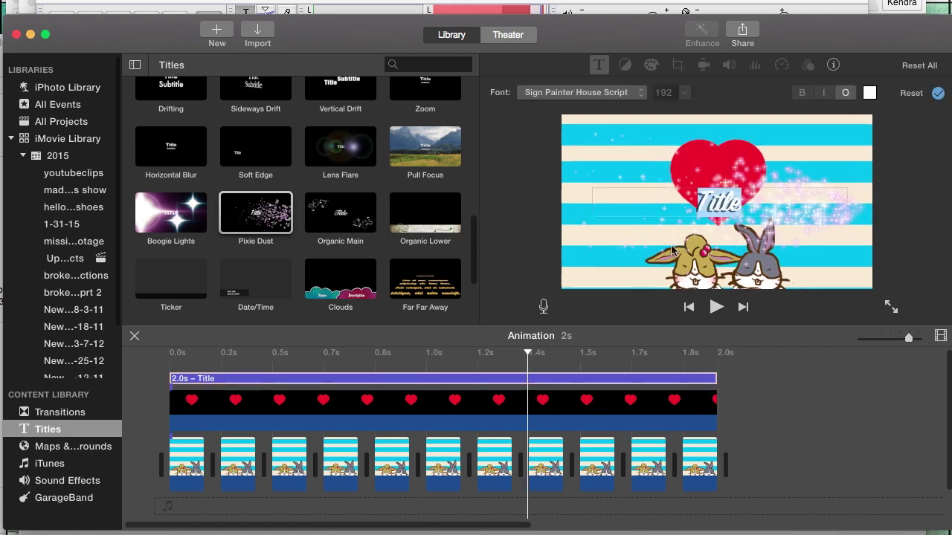
key("BackSpace")
type("Se")
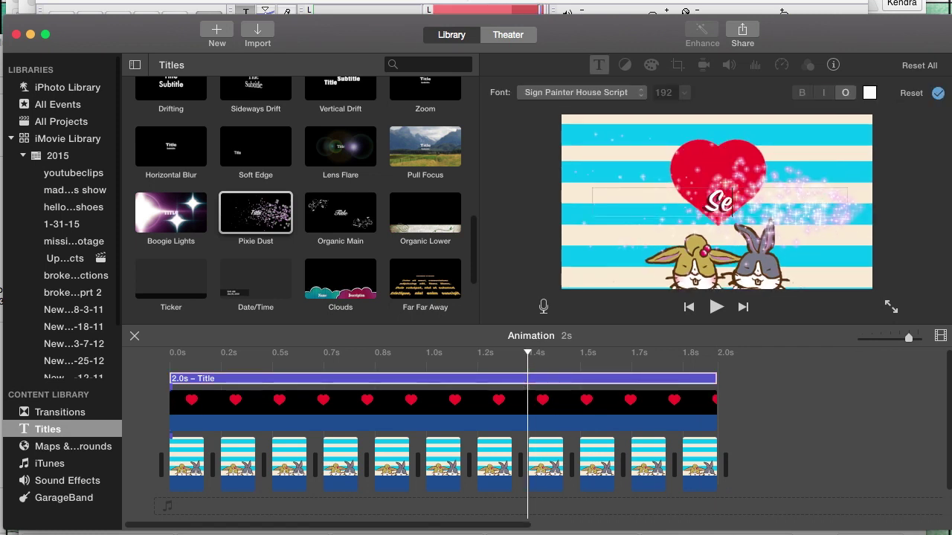
type("asonal")
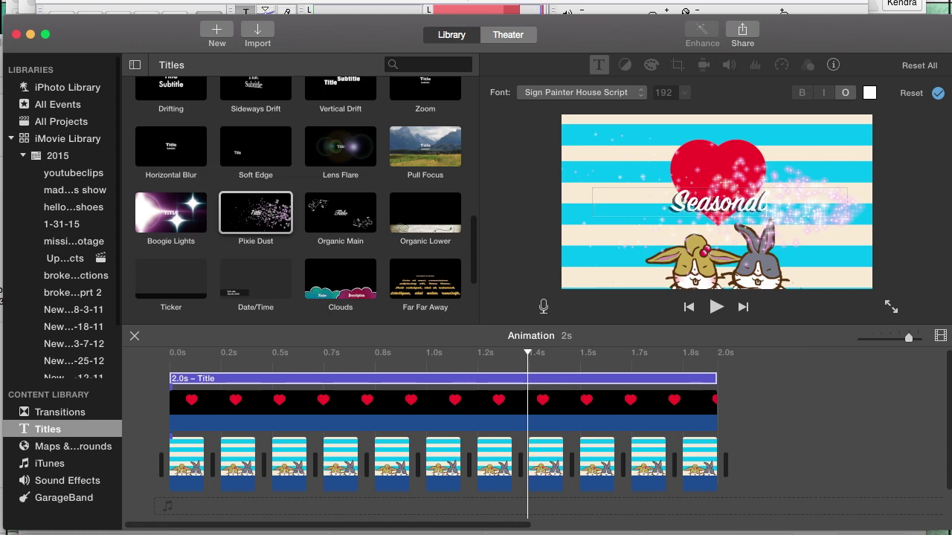
type("Frns")
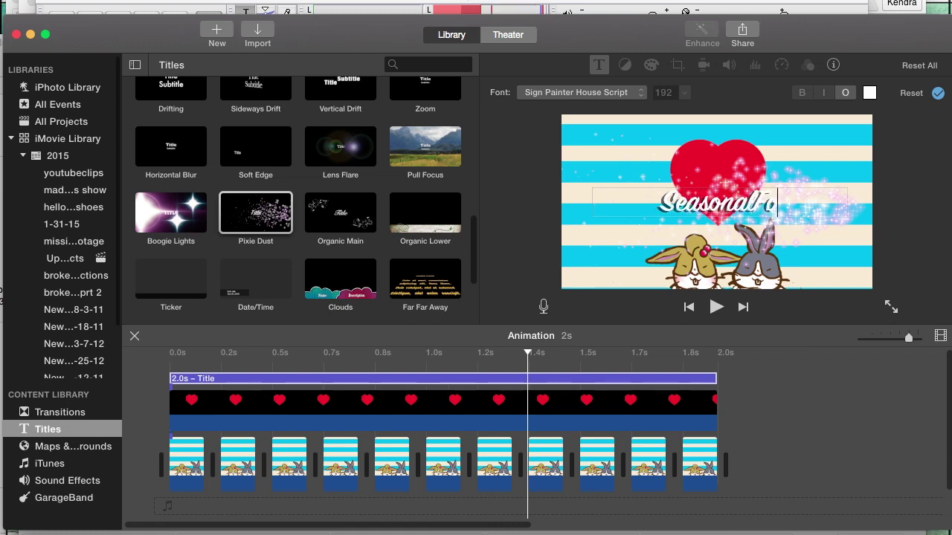
type("tbite")
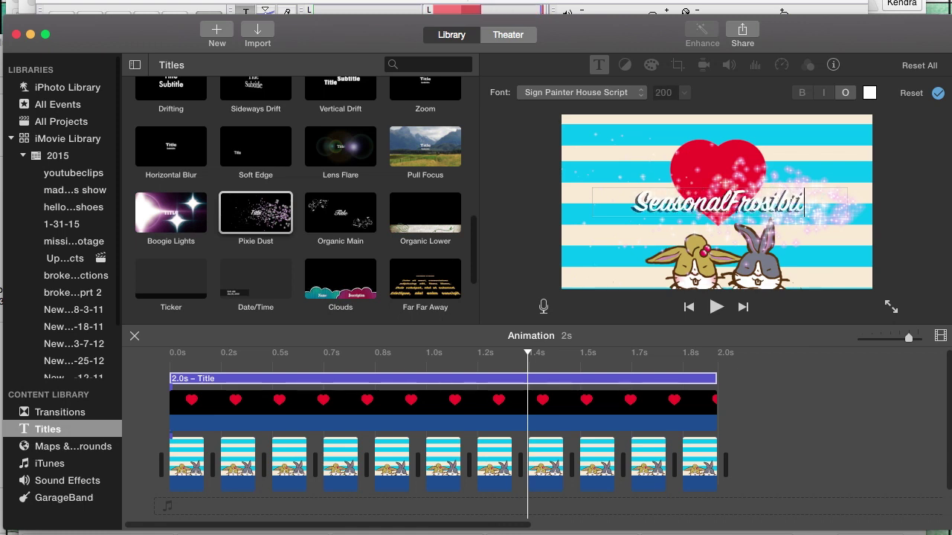
Colour the whole SeasonalFrostbite title text golden yellow using the colour wheel and apply the change
double_click(769, 198)
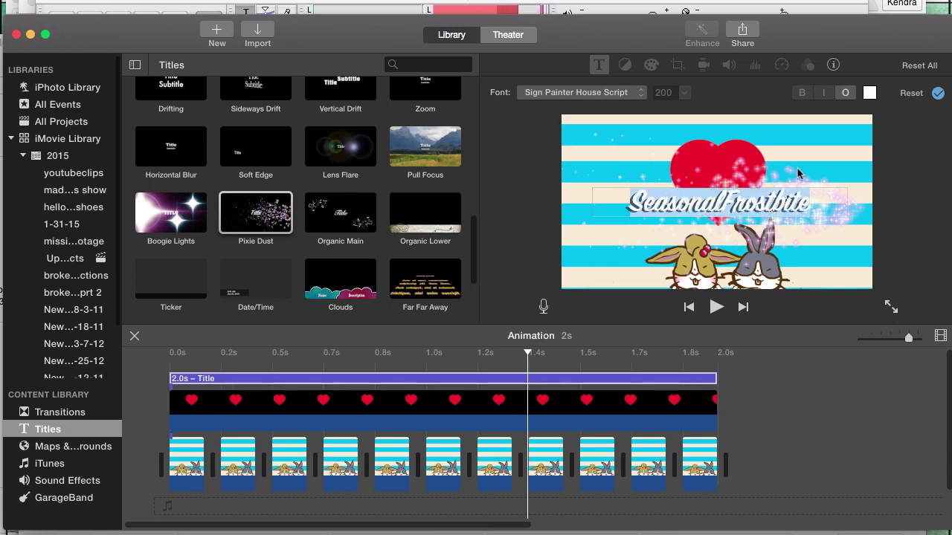
left_click(869, 94)
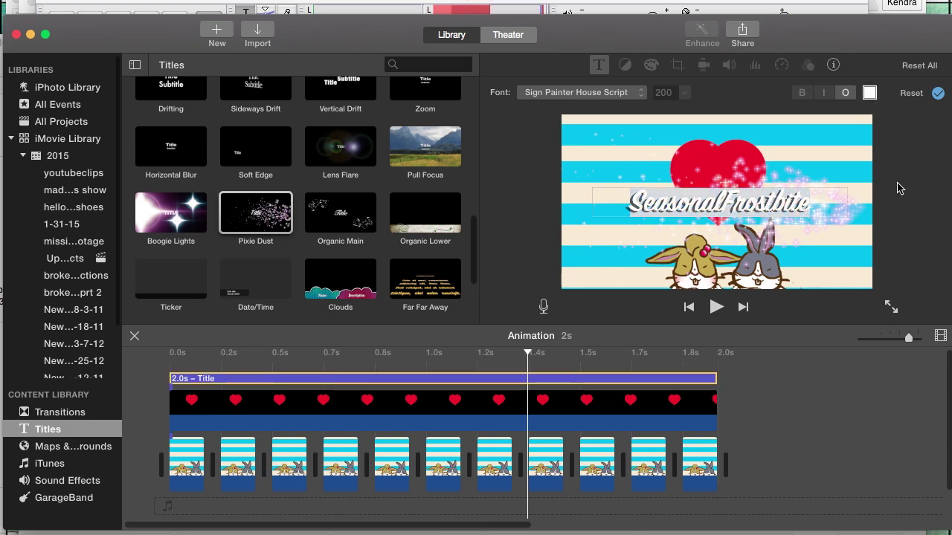
left_click(234, 299)
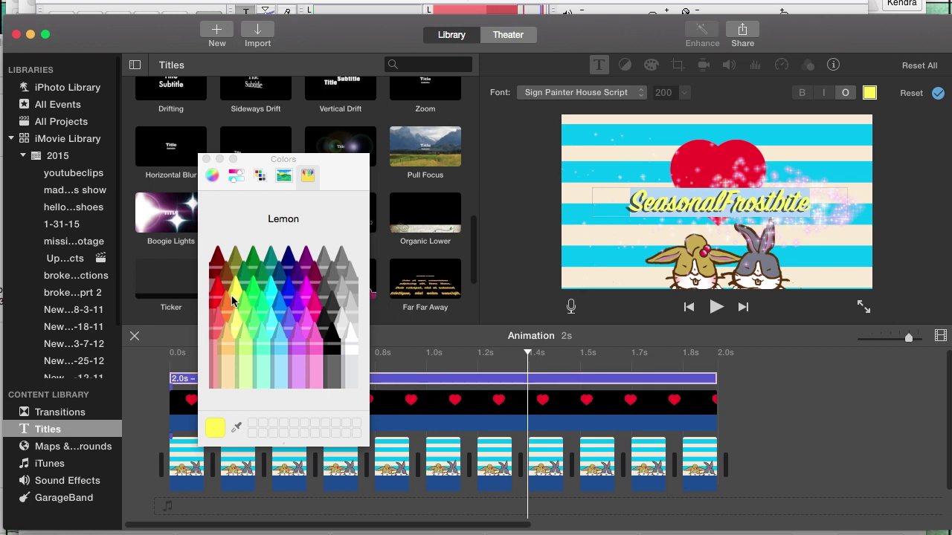
left_click(235, 266)
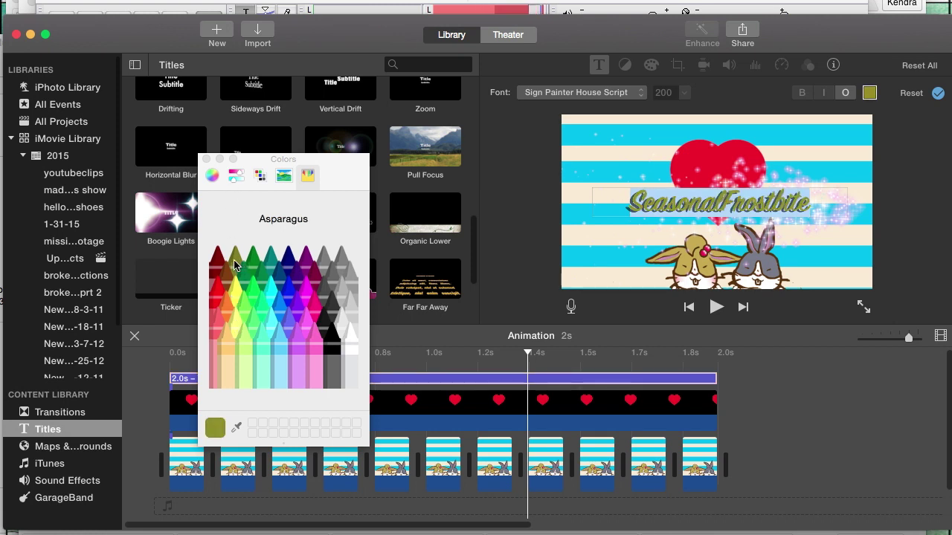
left_click(227, 345)
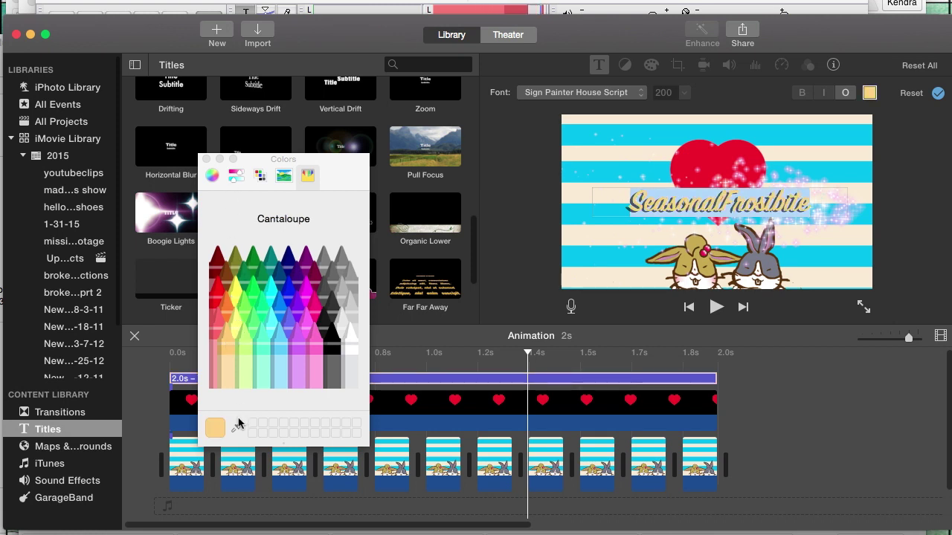
left_click(212, 176)
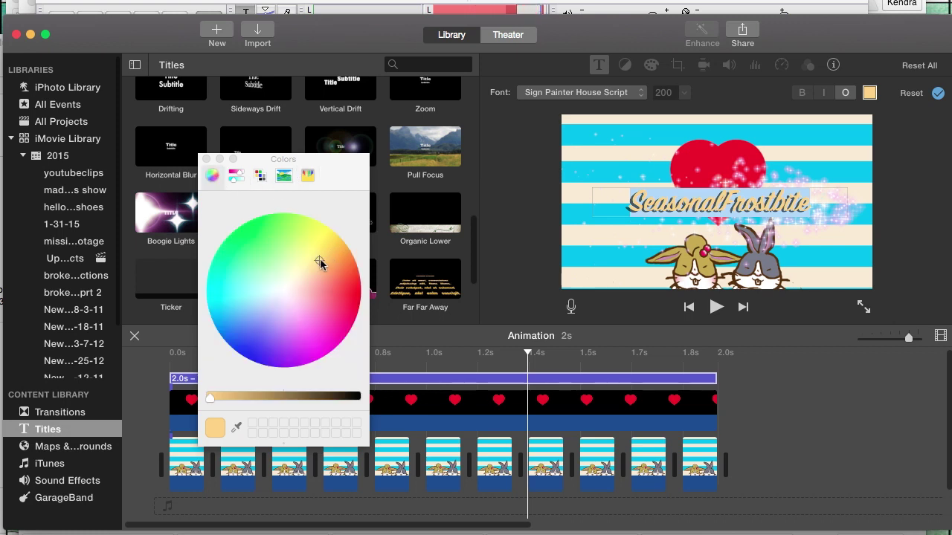
left_click_drag(318, 258, 329, 249)
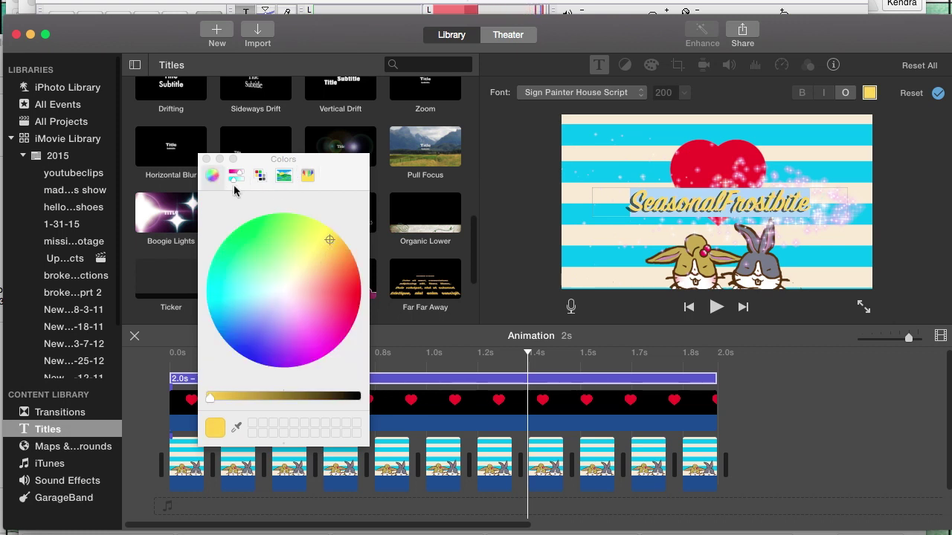
left_click(206, 159)
left_click(938, 93)
Preview the coloured title, reopen its text settings and try the outline option
left_click(344, 363)
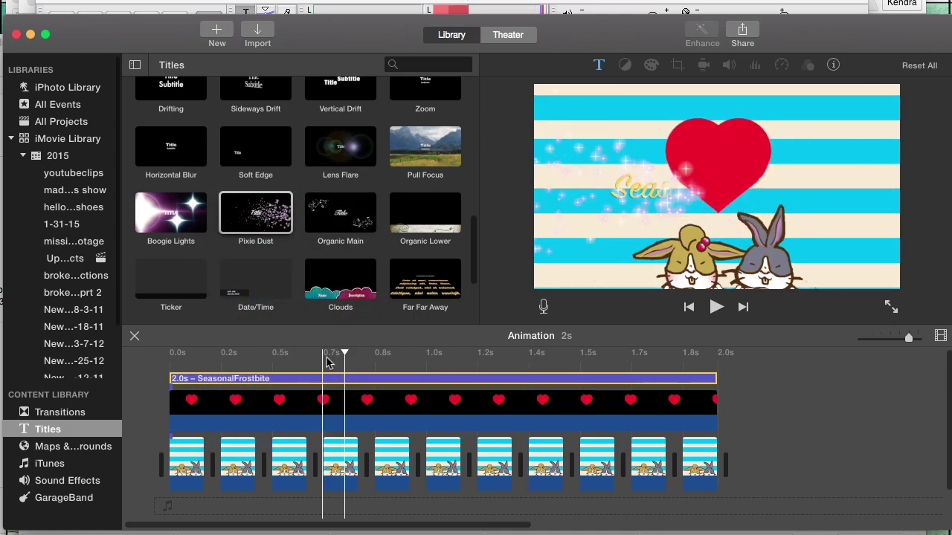
left_click(478, 384)
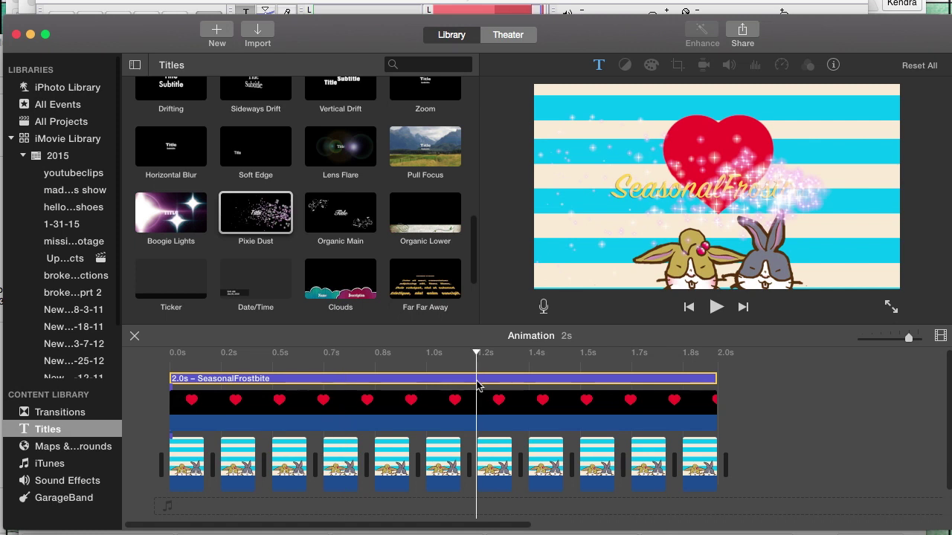
double_click(478, 384)
left_click(845, 92)
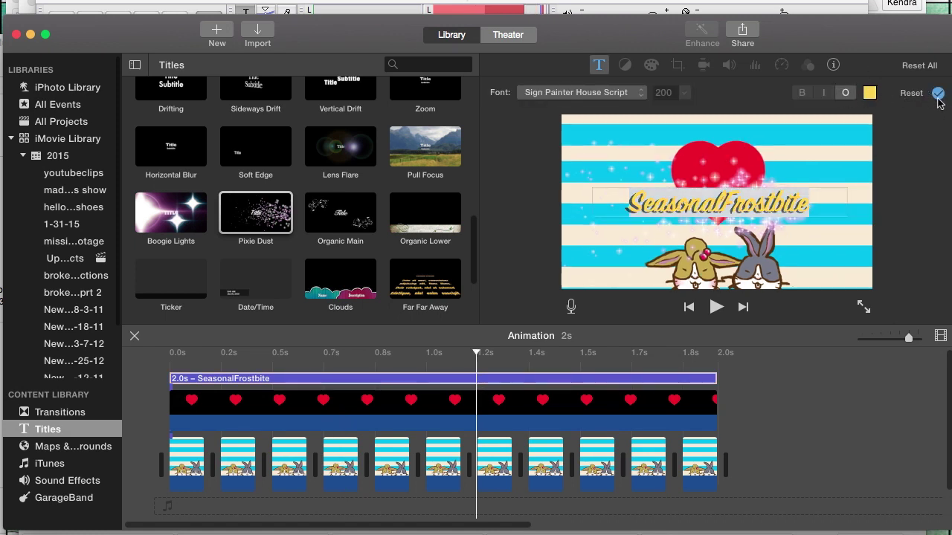
left_click(938, 93)
Play the Animation timeline from the start to review the heart overlay and the SeasonalFrostbite title
left_click(171, 387)
key("space")
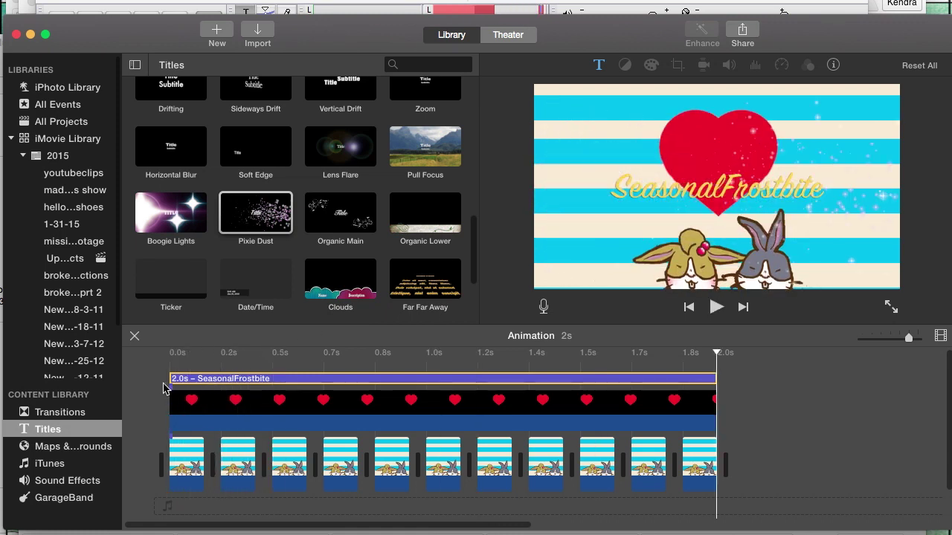
key("space")
left_click_drag(473, 255, 542, 307)
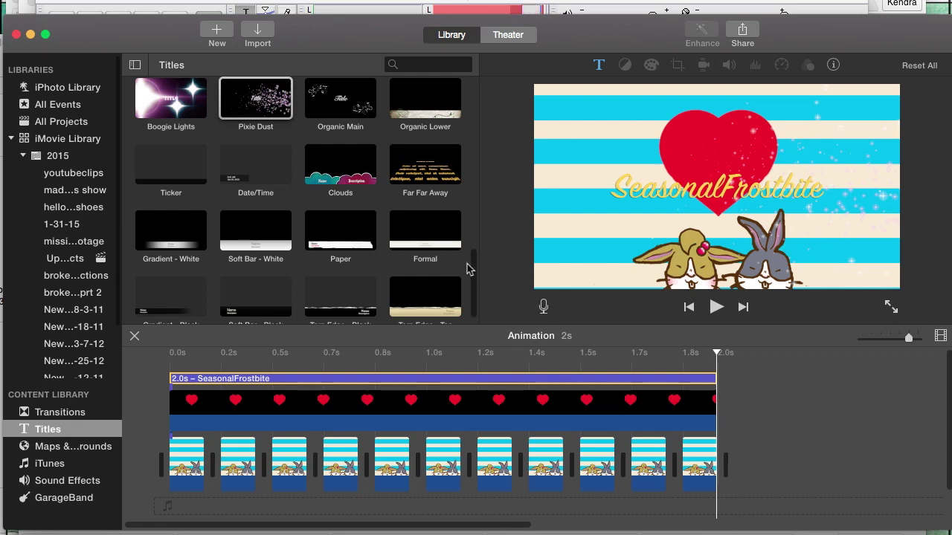
scroll(476, 275, "up", 5)
scroll(487, 300, "down", 5)
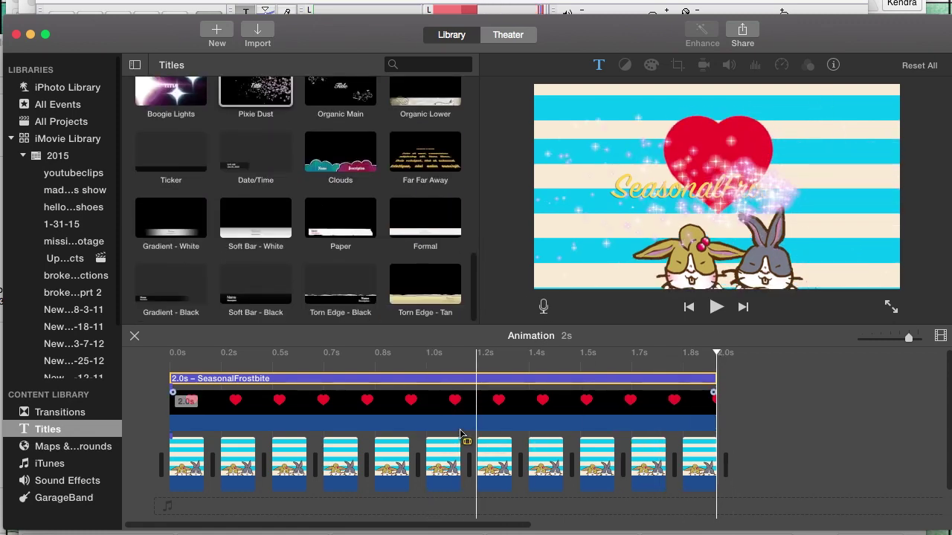
left_click(406, 433)
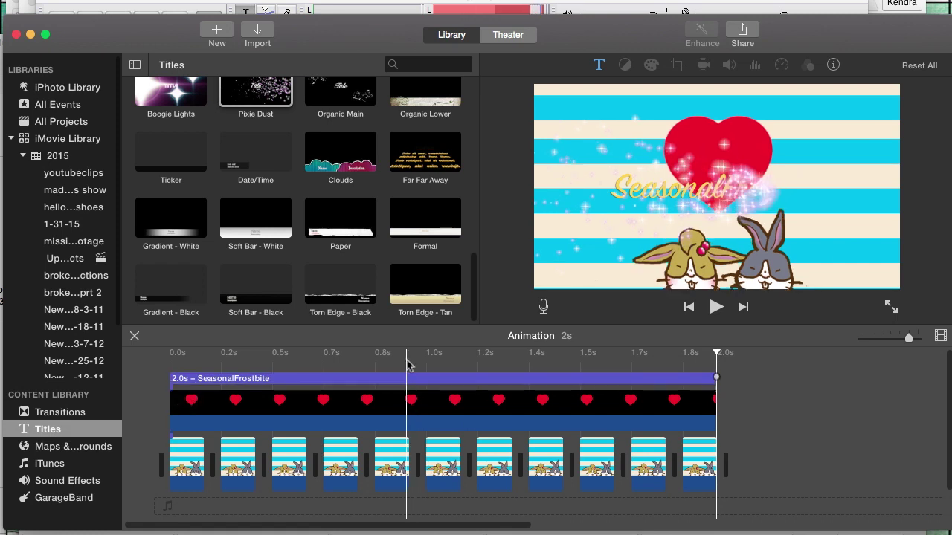
Record a voiceover about 1.4 s long into the Animation timeline, starting near the 0.9 s mark
left_click(545, 307)
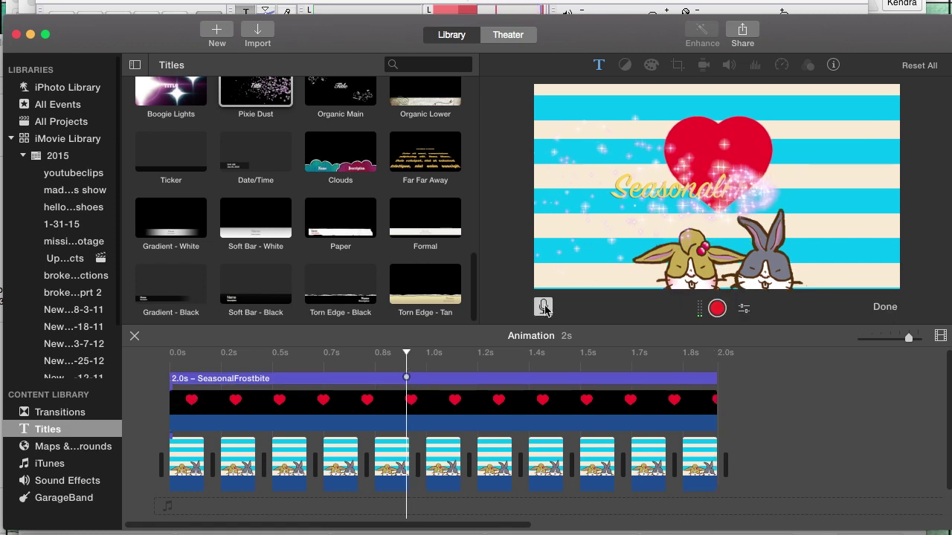
left_click(717, 308)
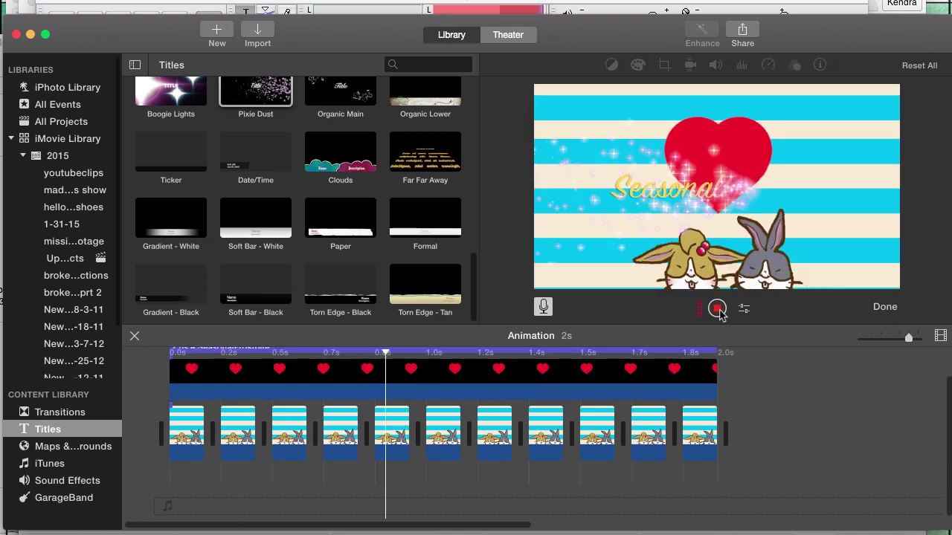
left_click(718, 310)
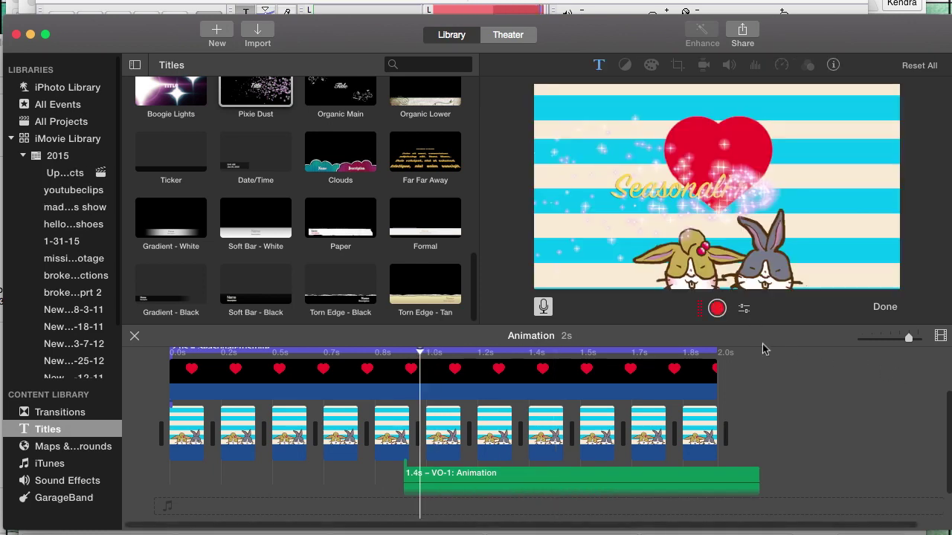
key("super+z")
key("super+shift+z")
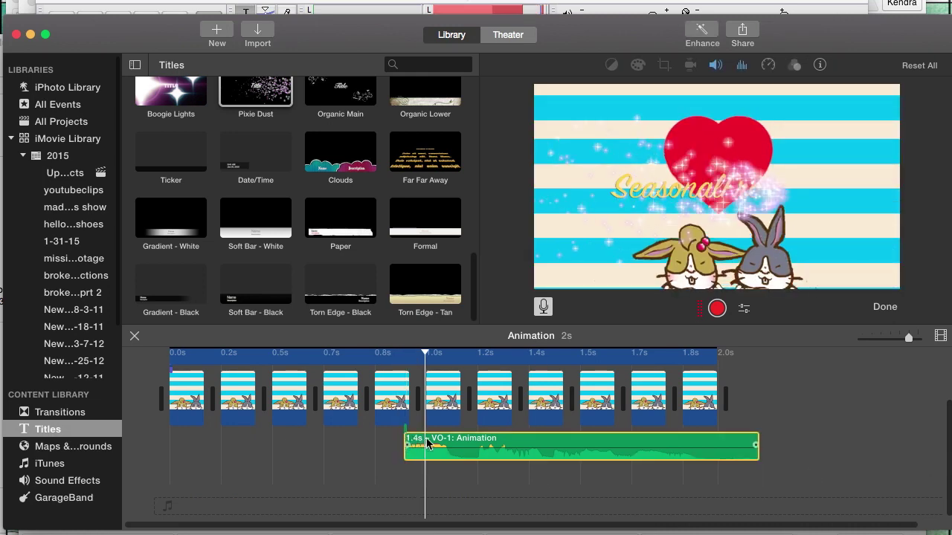
Play back the recorded voiceover together with the animation to review where its sound ends
key("space")
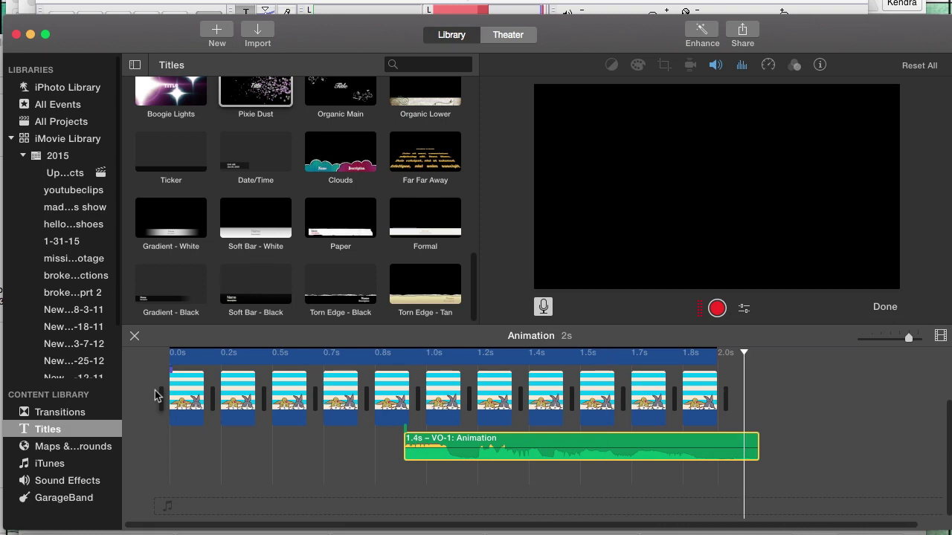
key("space")
key("space")
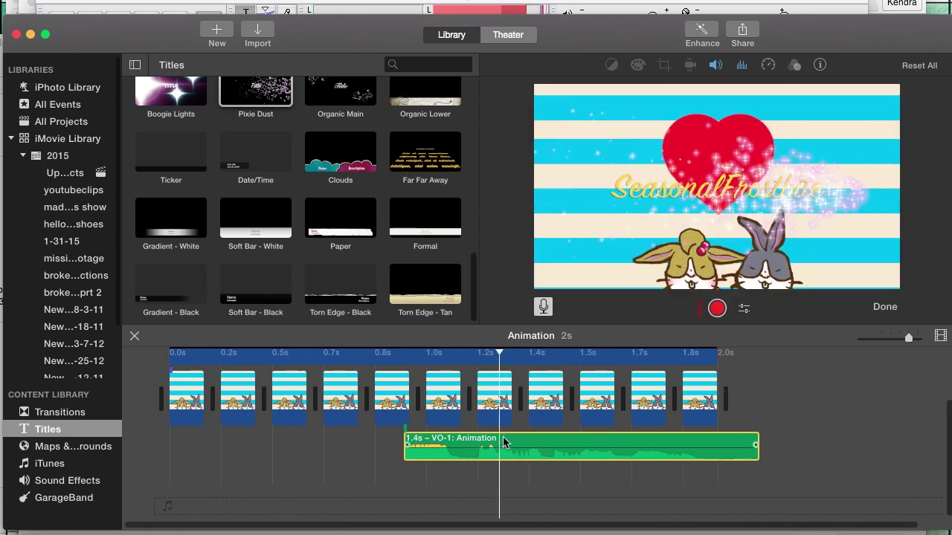
key("space")
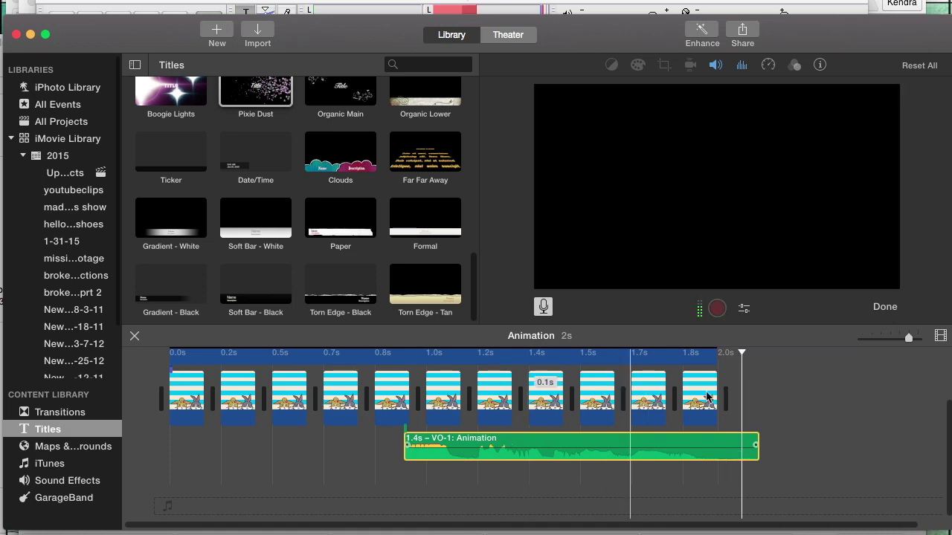
Split the voiceover clip near the 1.8 s mark and delete the short trailing piece
left_click(695, 445)
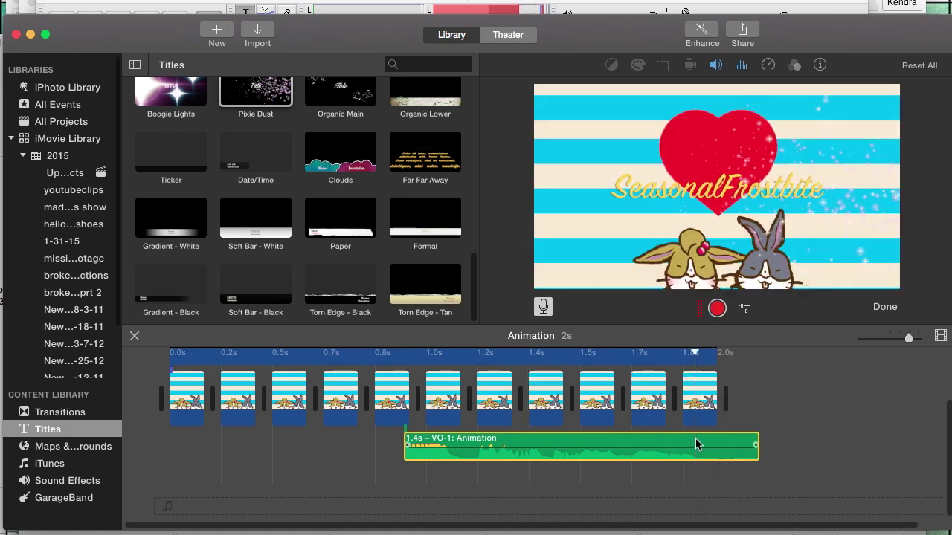
right_click(695, 444)
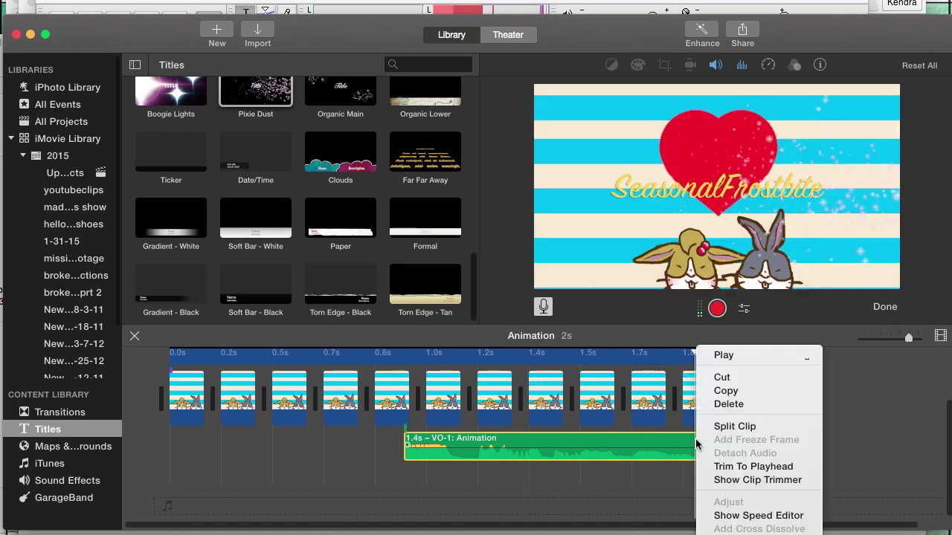
left_click(718, 425)
left_click(727, 445)
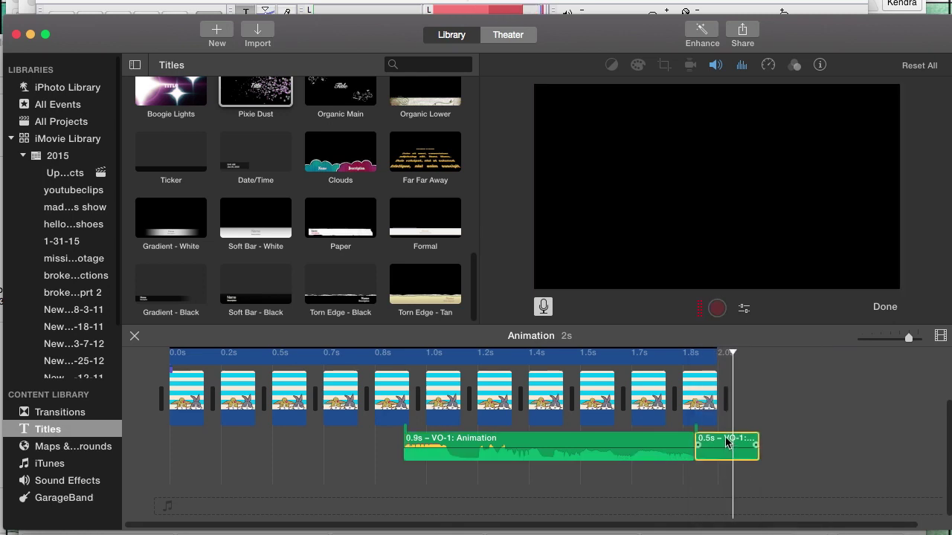
key("Delete")
Duplicate the trimmed voiceover, stack the copy beneath the original with their starts aligned, and play both together
left_click(554, 441)
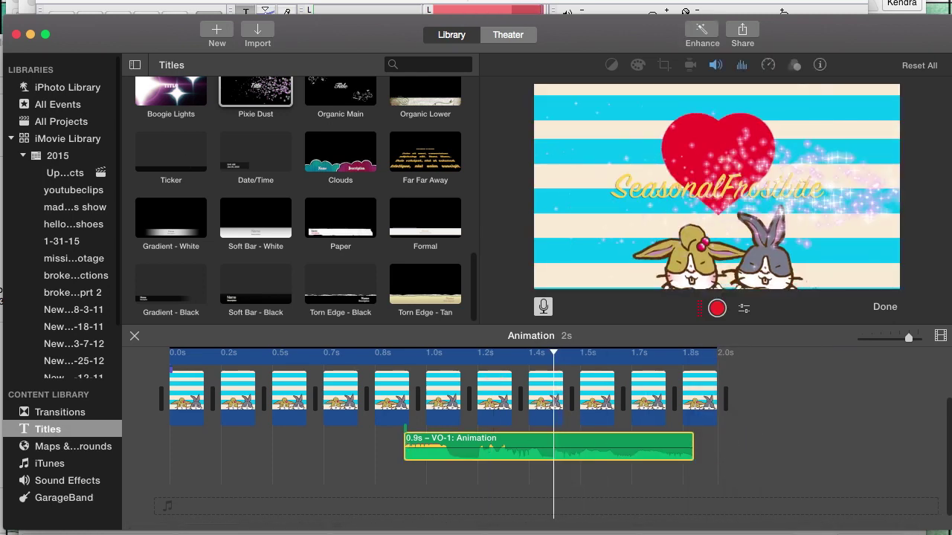
left_click(154, 49)
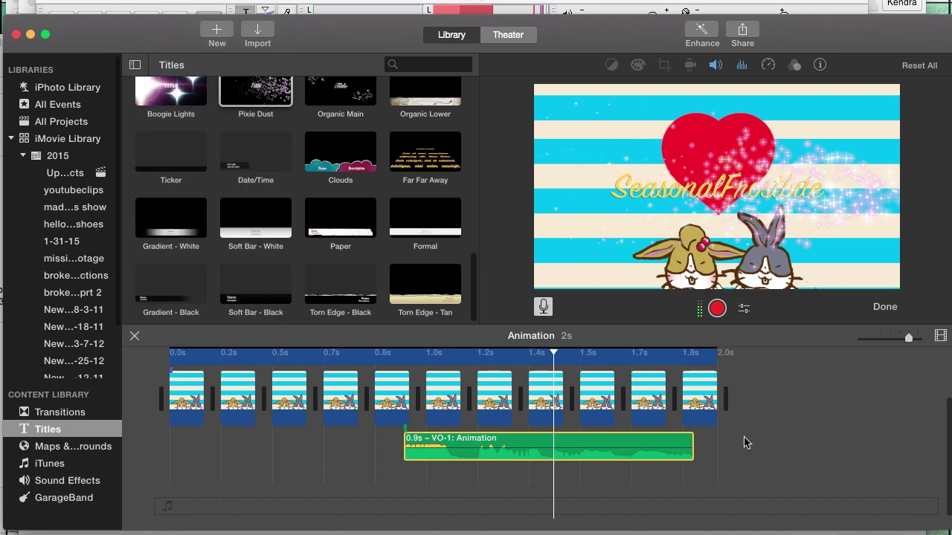
left_click(696, 451)
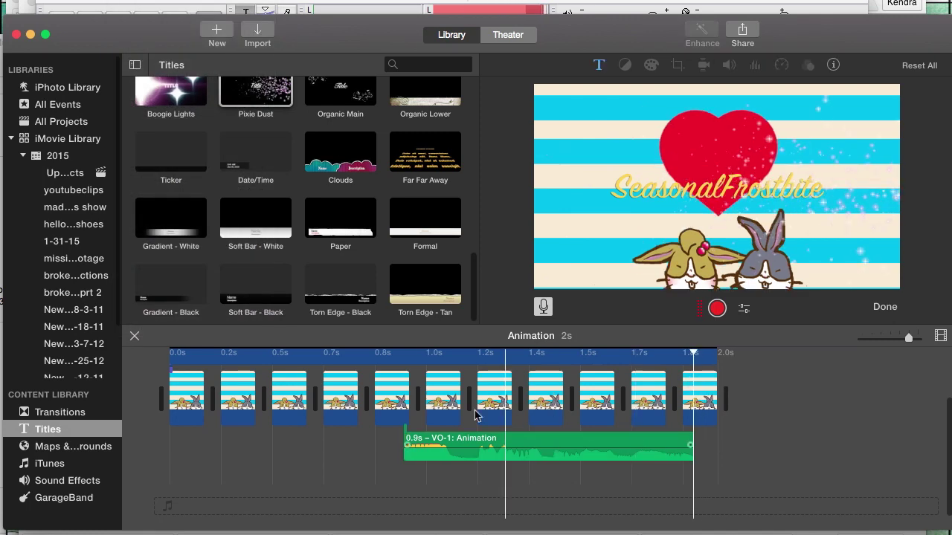
left_click(402, 415)
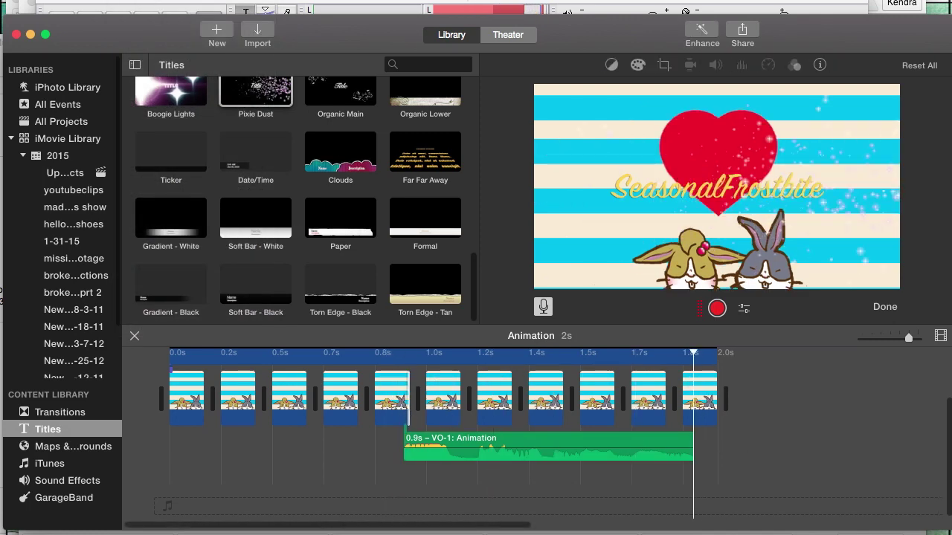
left_click(130, 0)
left_click(141, 62)
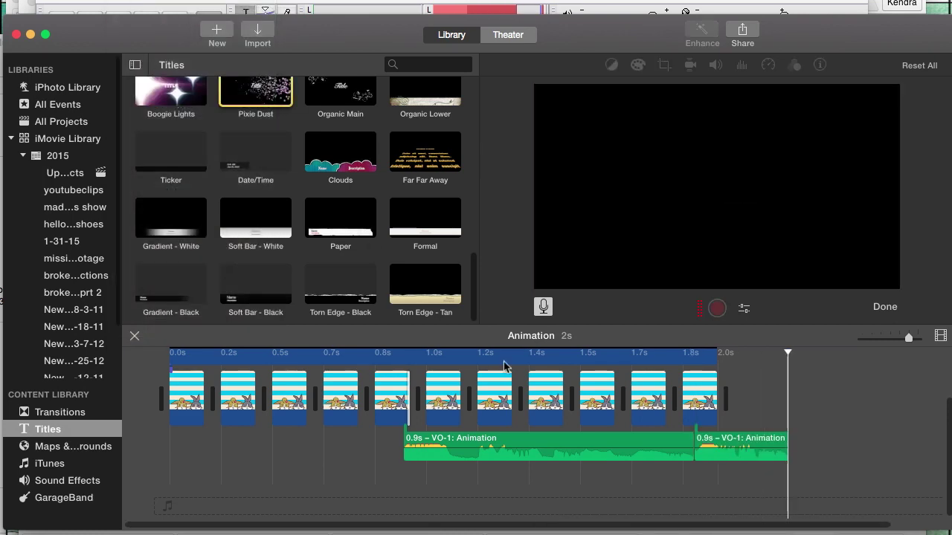
left_click(739, 443)
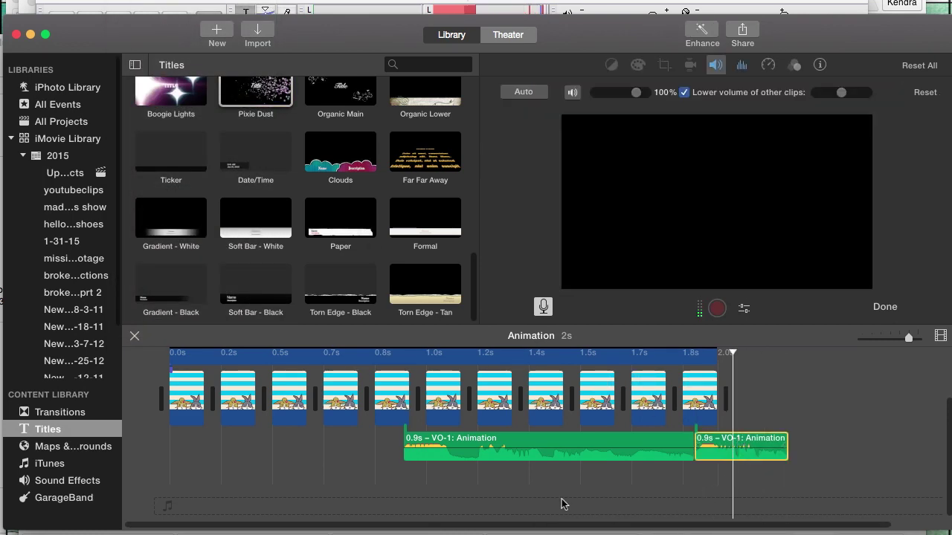
left_click_drag(728, 442, 430, 474)
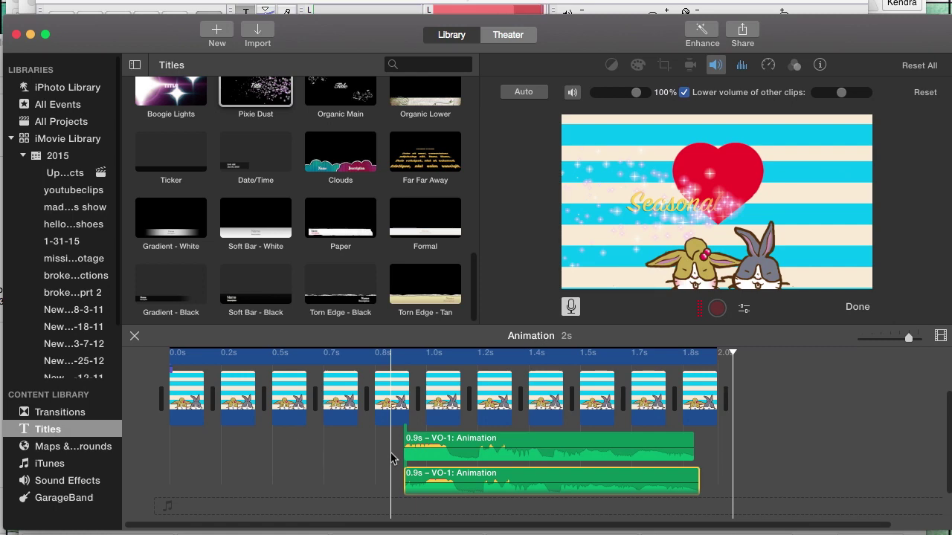
key("space")
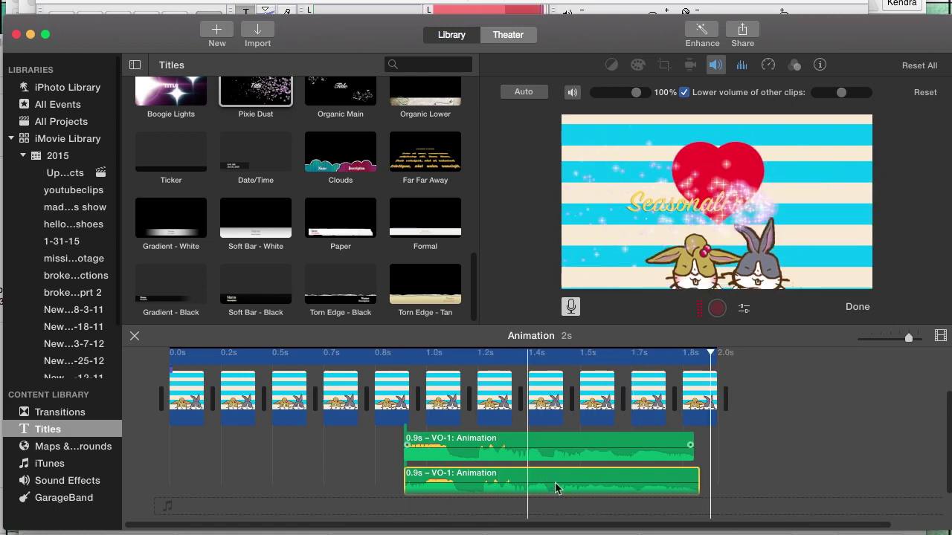
Apply the Pitch Up 1 audio effect to the upper voiceover clip
left_click(549, 444)
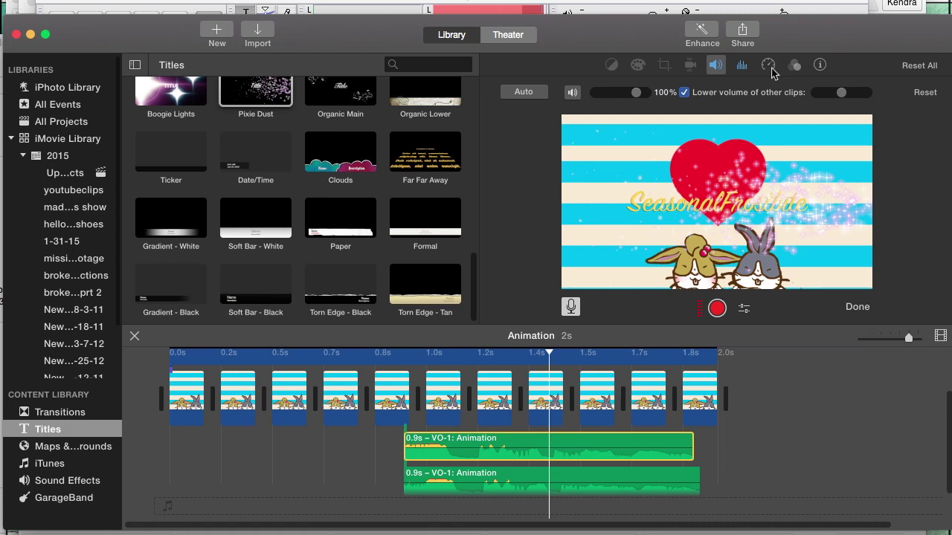
left_click(795, 66)
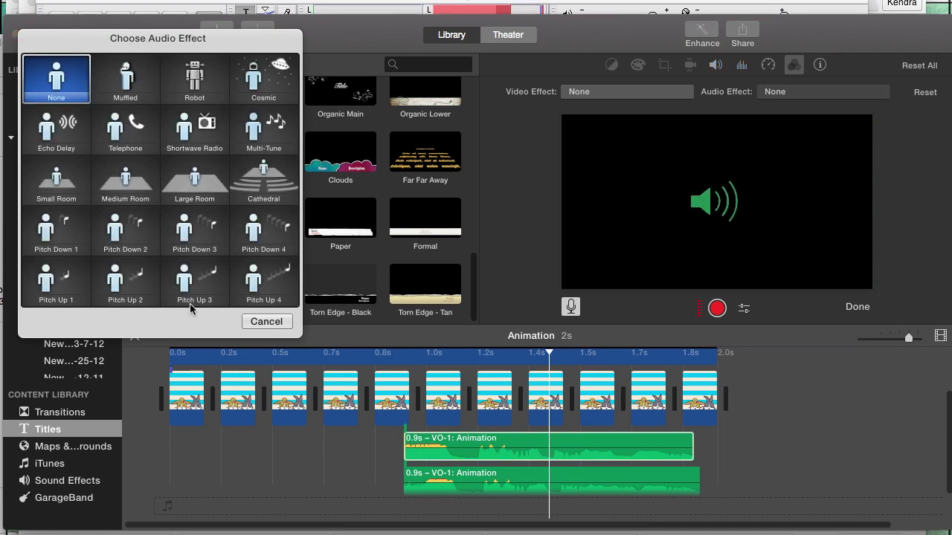
left_click(60, 294)
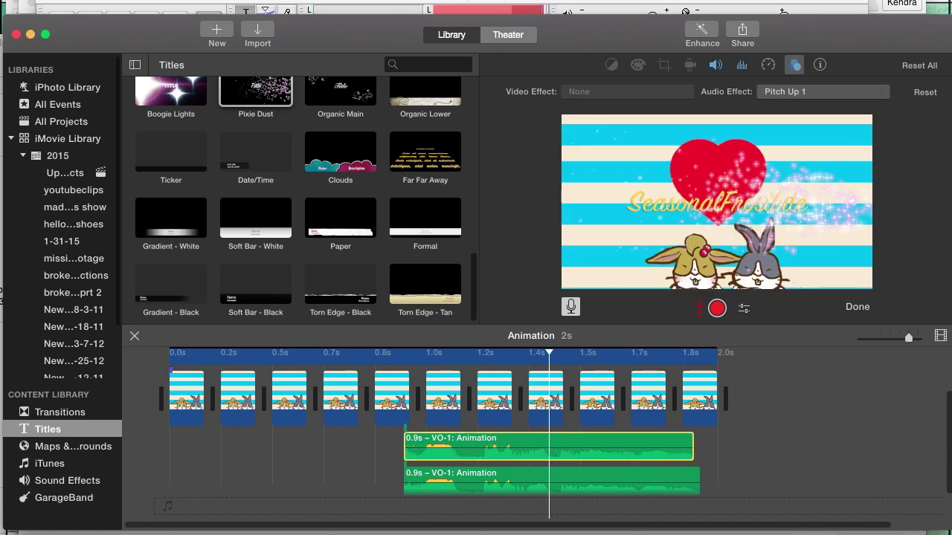
Apply the Pitch Up 2 audio effect to the lower voiceover clip and play the animation from the start
left_click(461, 474)
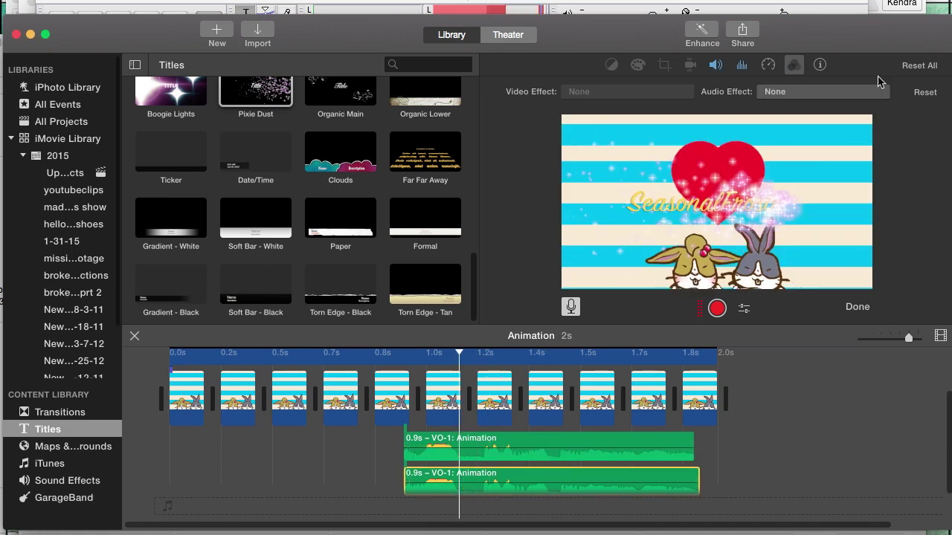
left_click(781, 92)
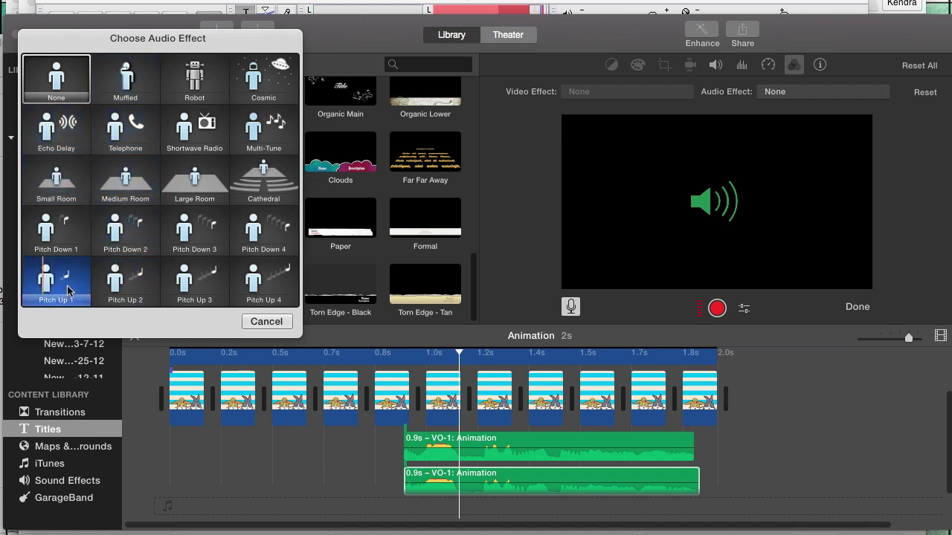
left_click(123, 285)
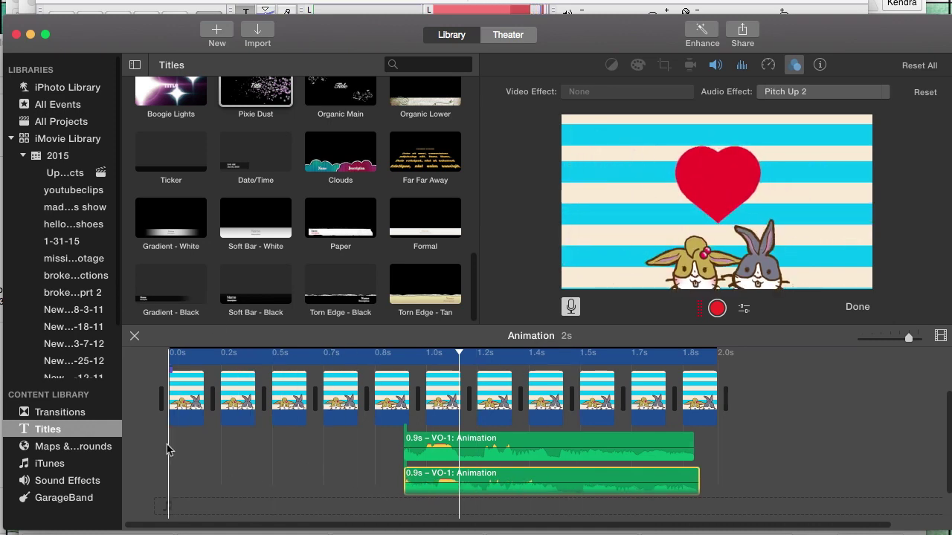
key("space")
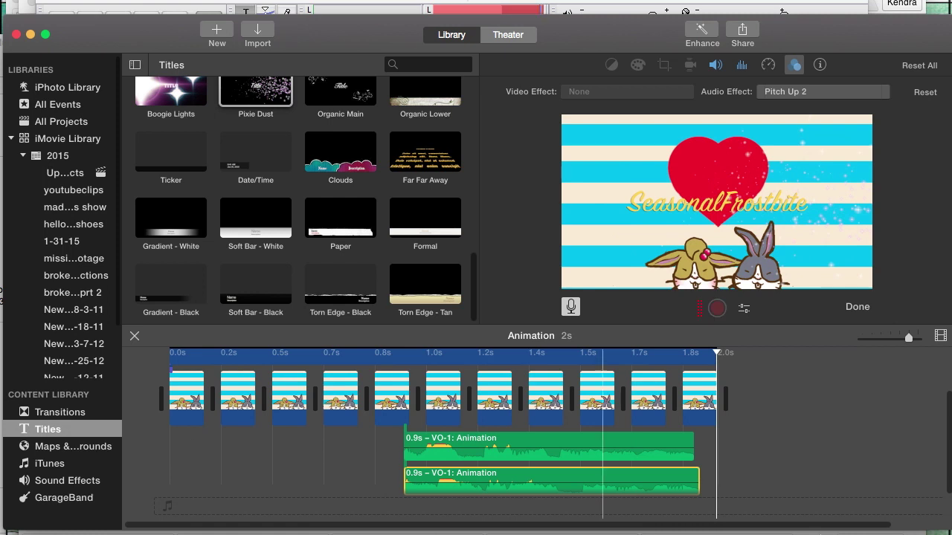
Add the song "Bam Bam Bam" from the iTunes library as background music from the start of the Animation project
left_click_drag(943, 446, 938, 408)
scroll(664, 523, "up", 3)
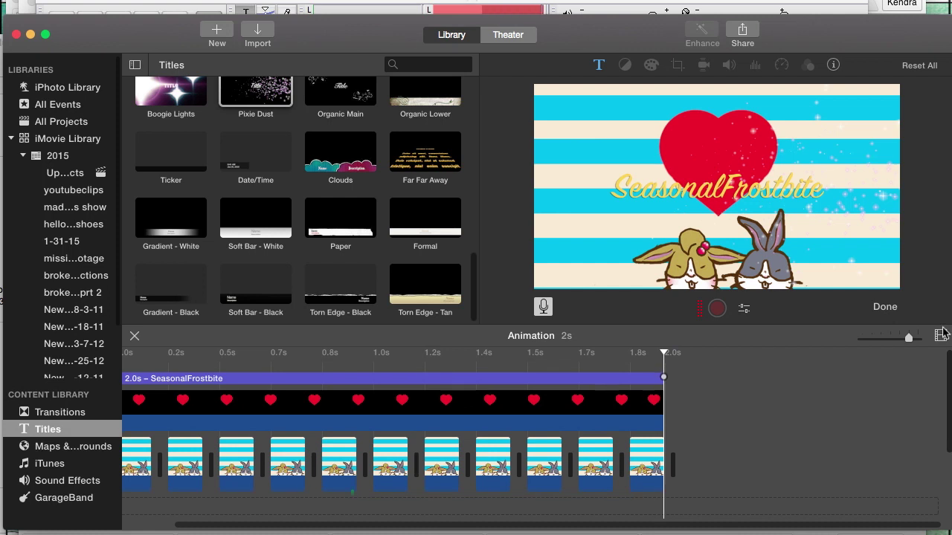
scroll(487, 528, "left", 2)
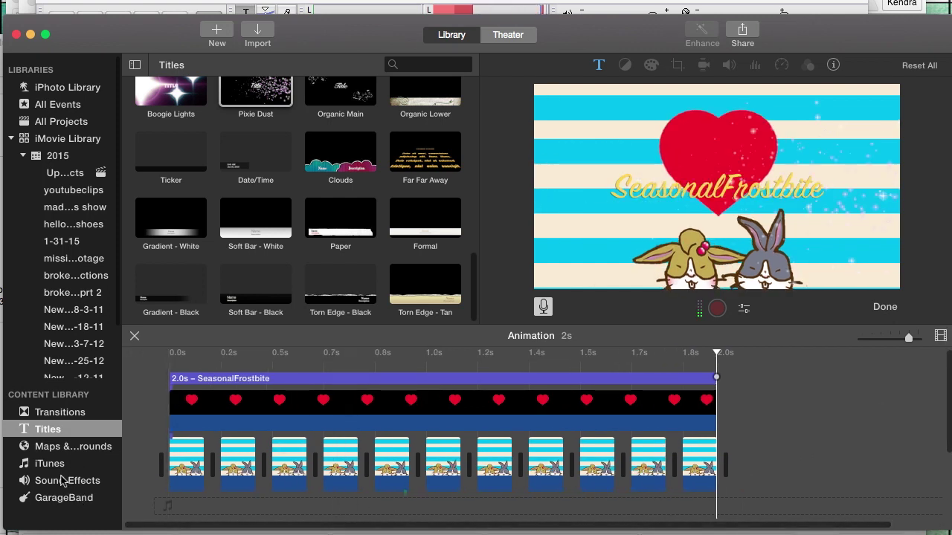
scroll(476, 284, "up", 3)
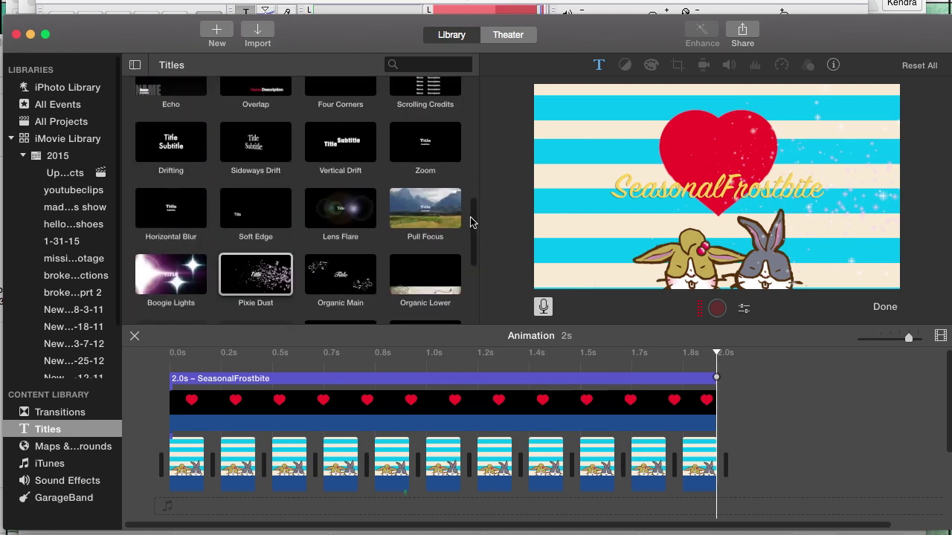
left_click(60, 465)
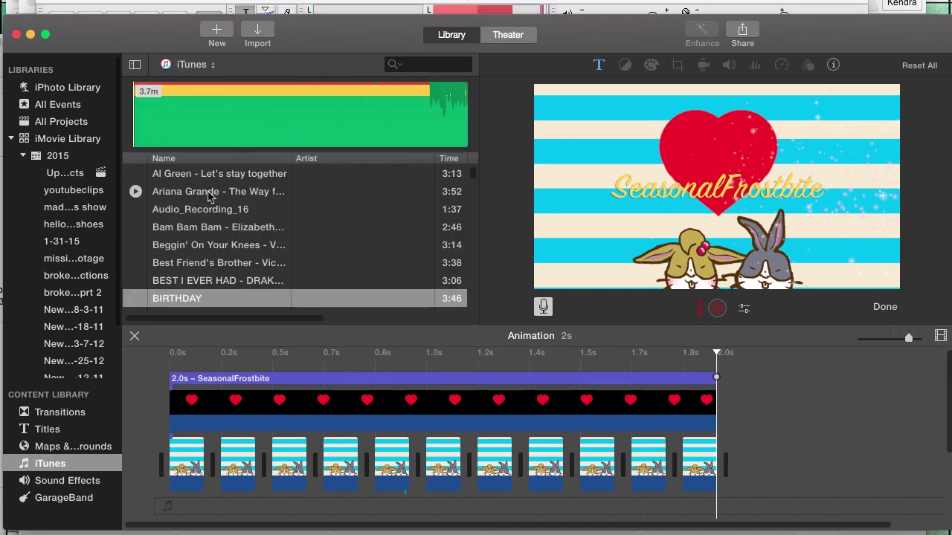
left_click(203, 229)
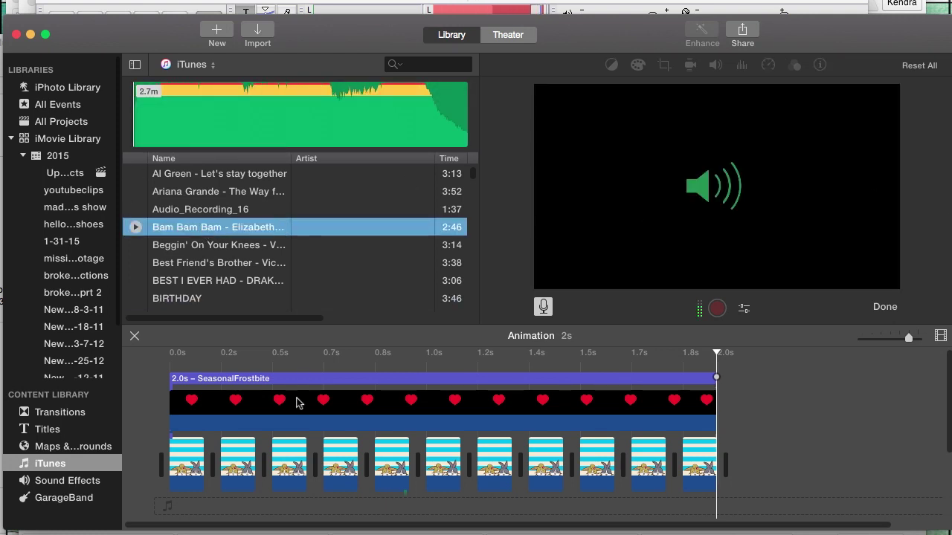
left_click(272, 476)
left_click_drag(223, 227, 202, 509)
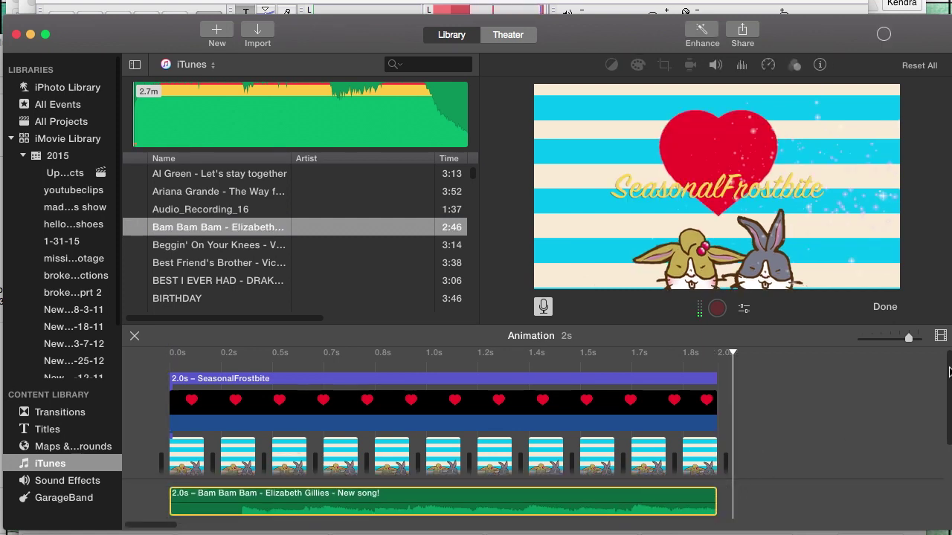
Play the Animation project from the start to hear the background song with both voiceovers
scroll(764, 461, "down", 3)
key("backslash")
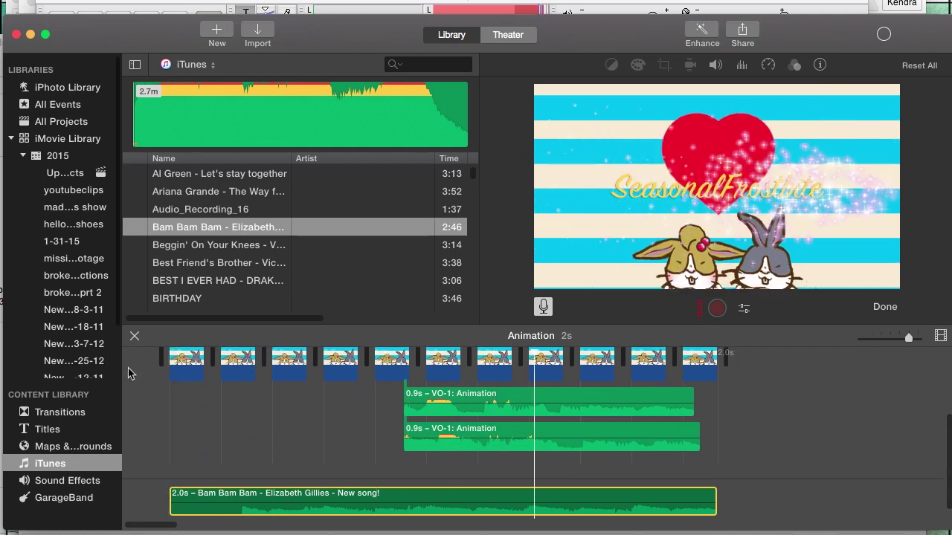
key("backslash")
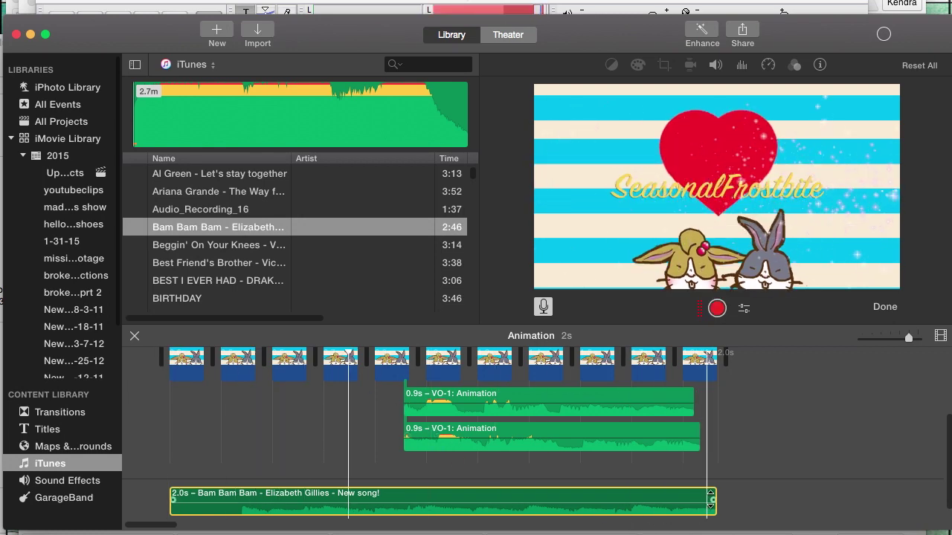
Extend the end of the "Bam Bam Bam" music clip past the animation to about 3.5 s and play it
left_click_drag(714, 493, 779, 494)
key("space")
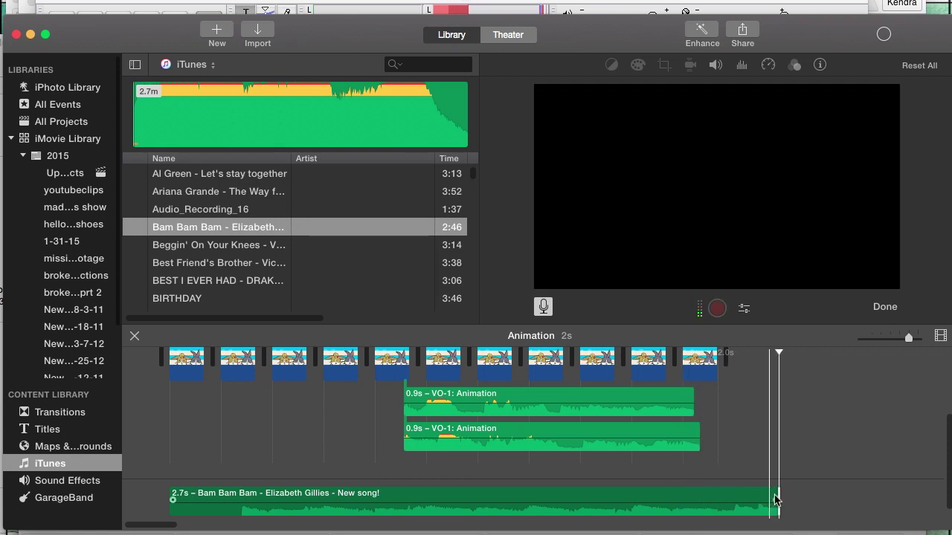
left_click_drag(779, 496, 834, 491)
key("space")
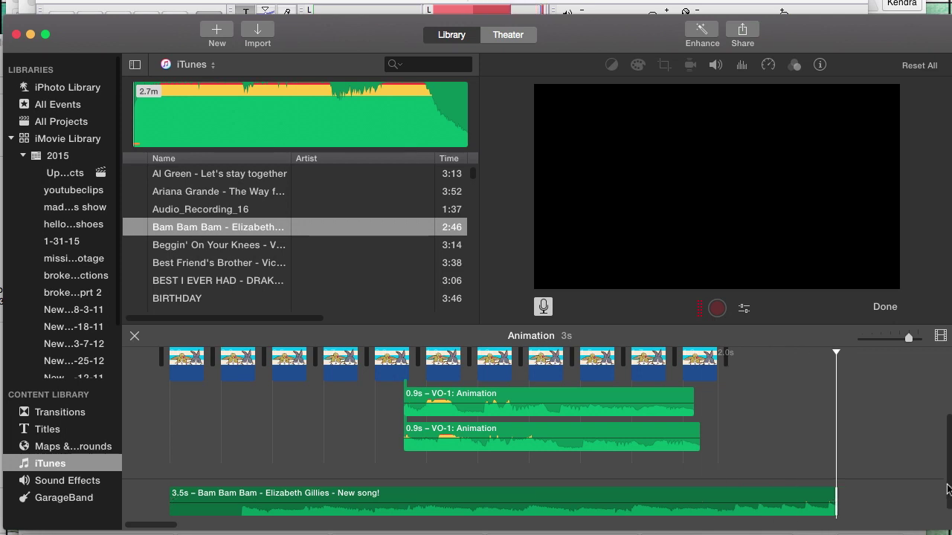
Examine the title, heart overlay, frame clips, voiceovers and music track in the Animation timeline
scroll(723, 470, "up", 3)
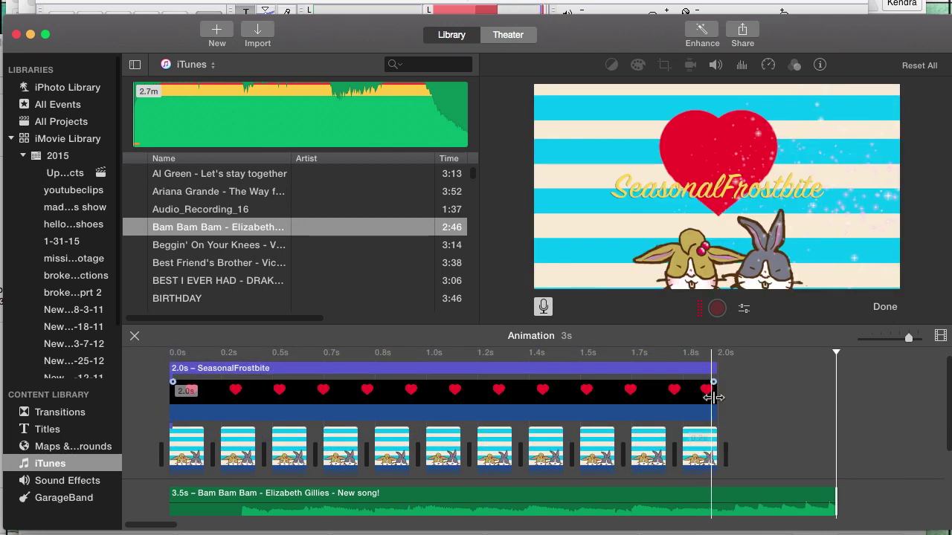
scroll(948, 376, "down", 3)
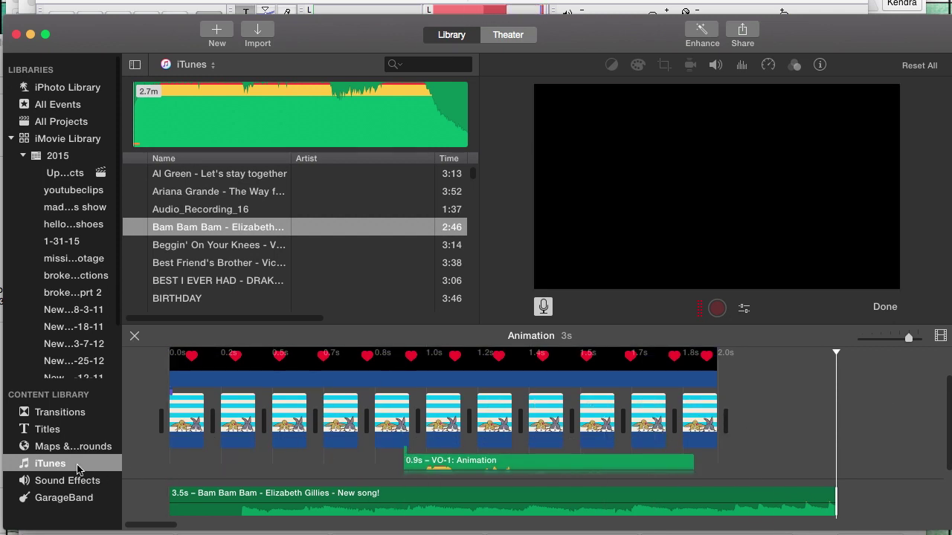
key("space")
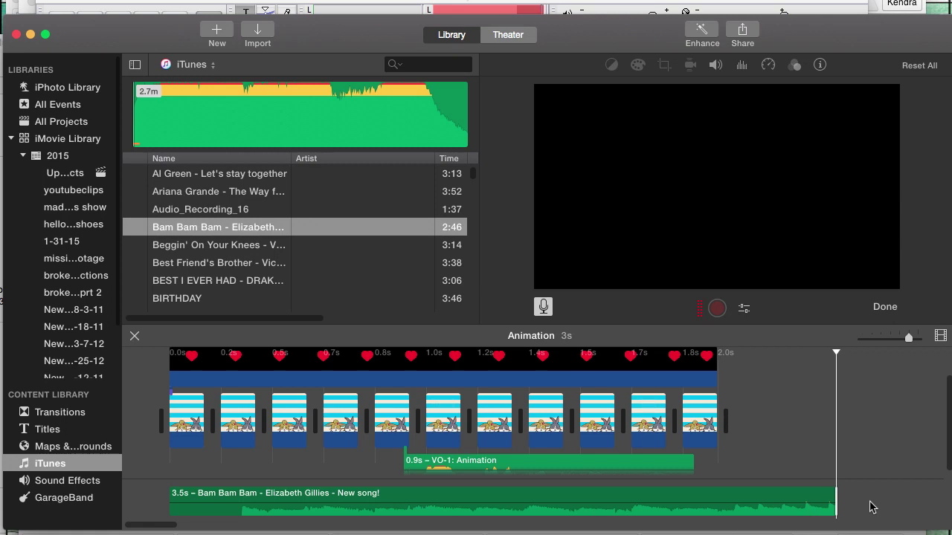
scroll(946, 405, "up", 1)
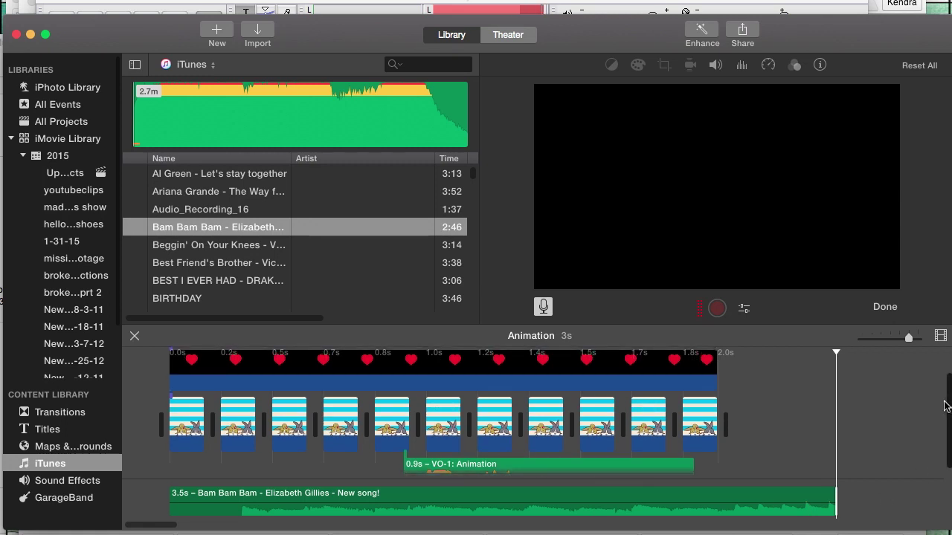
scroll(946, 406, "up", 5)
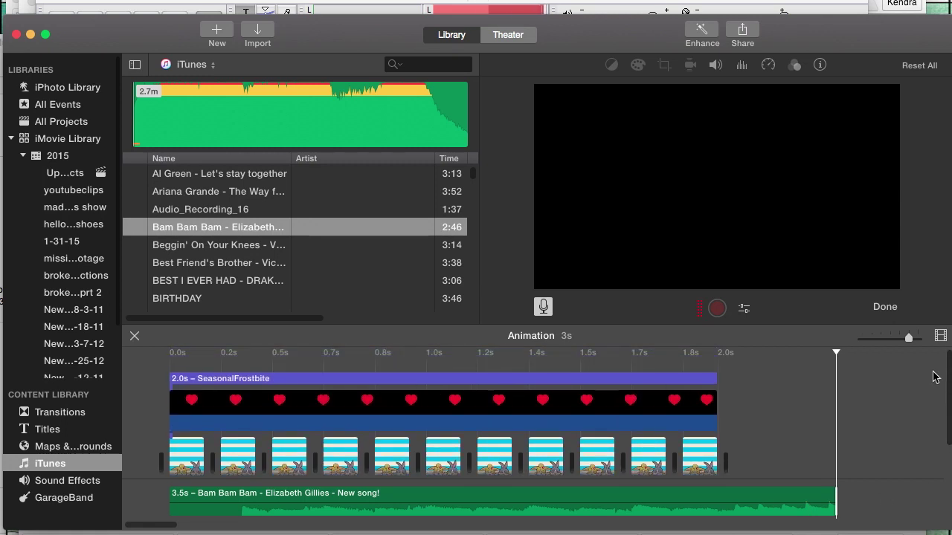
mouse_move(3, 275)
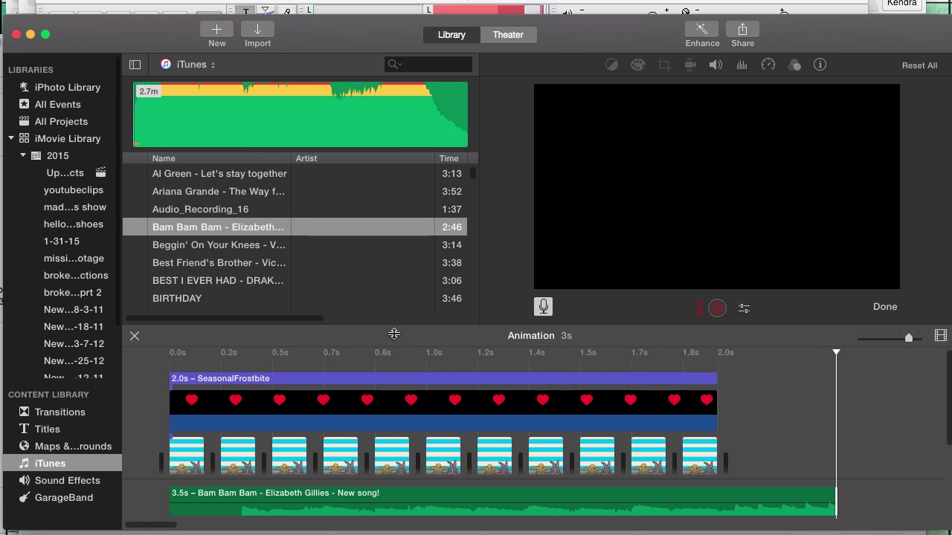
mouse_move(948, 388)
left_mouse_down()
mouse_move(949, 455)
mouse_move(947, 402)
left_mouse_up()
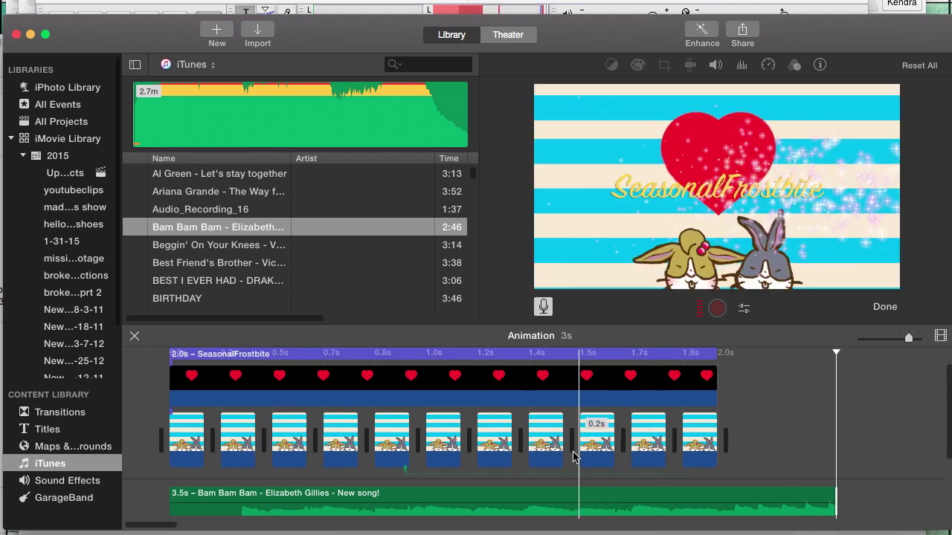
Switch to an overview of all open Photoshop windows and look through the image thumbnails
mouse_move(5, 115)
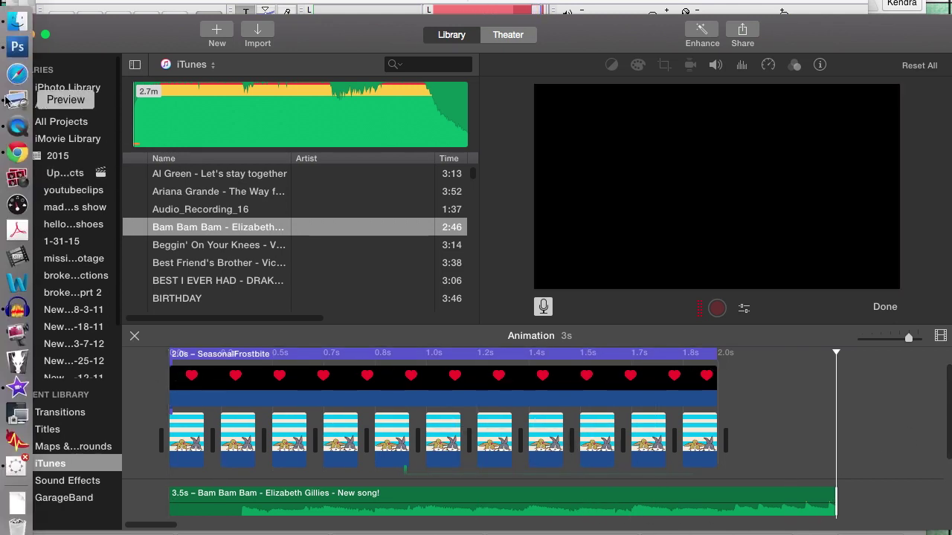
right_click(14, 58)
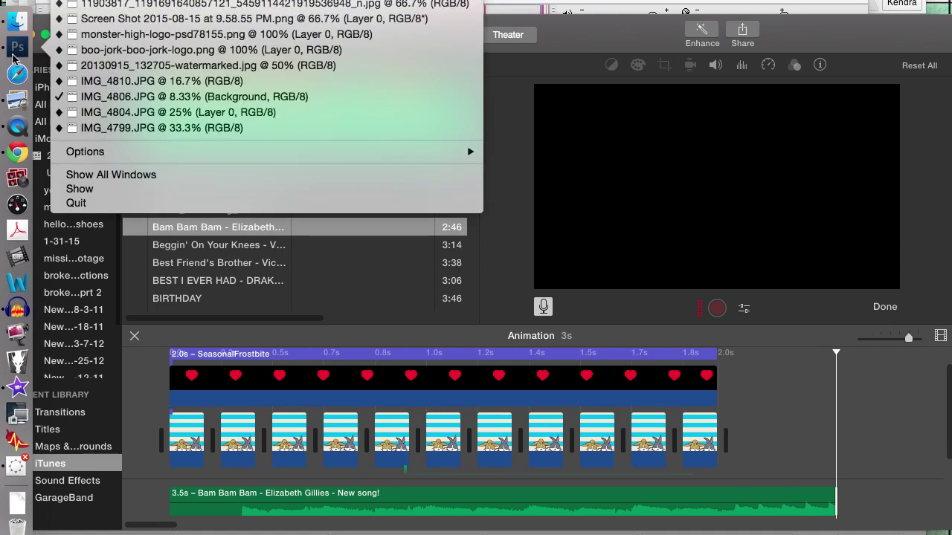
left_click(141, 175)
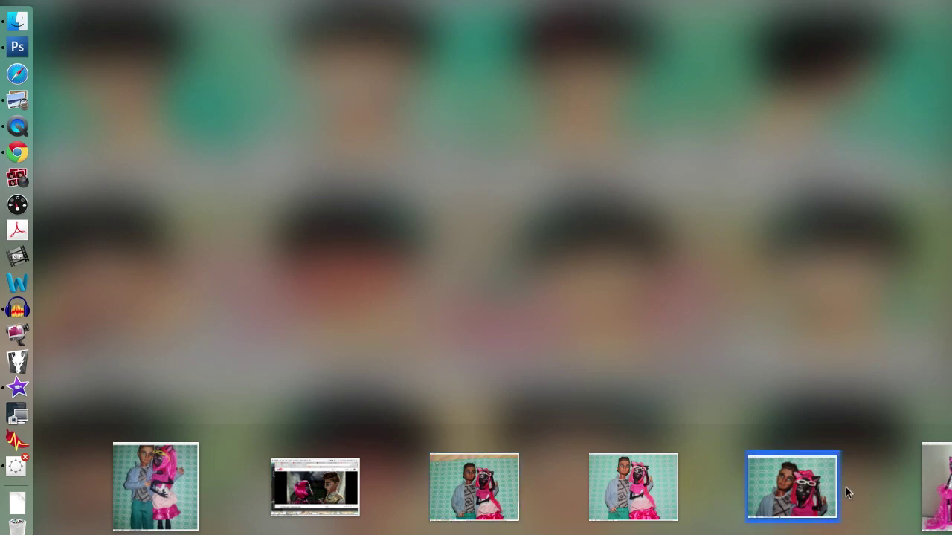
scroll(845, 487, "right", 3)
scroll(846, 487, "right", 5)
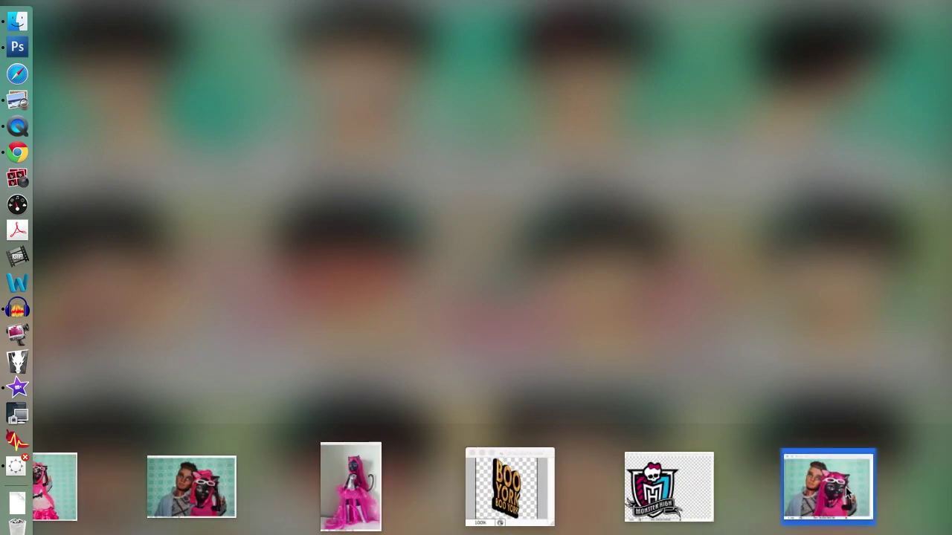
key("Left")
key("Left")
key("Left")
key("Left")
key("Left")
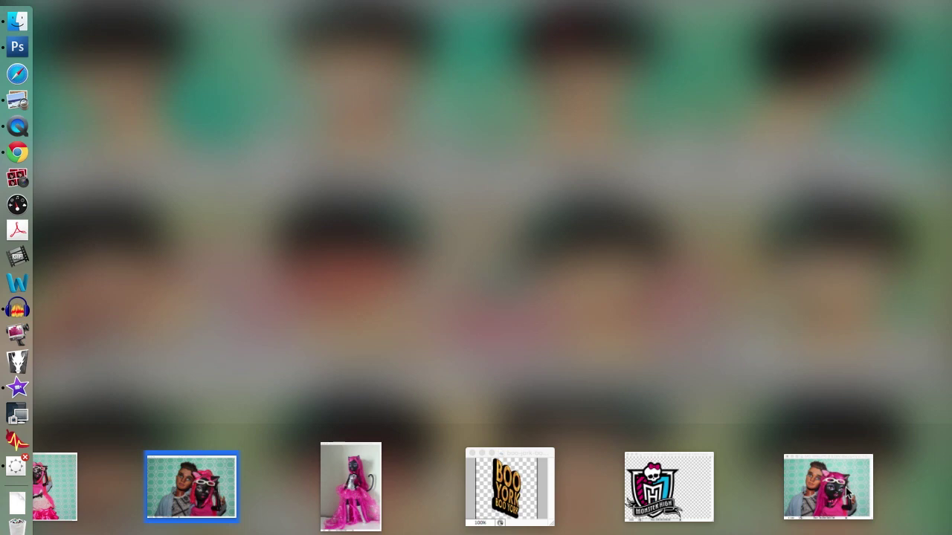
key("Right")
key("Left")
key("Left")
key("Left")
key("Left")
key("Right")
key("Right")
key("Right")
key("Right")
key("Right")
key("Right")
key("Right")
key("Right")
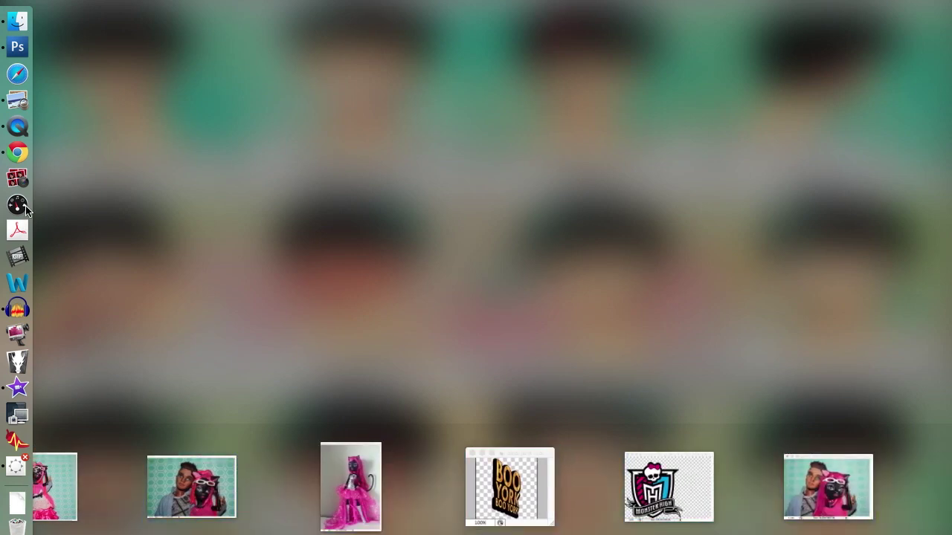
key("Escape")
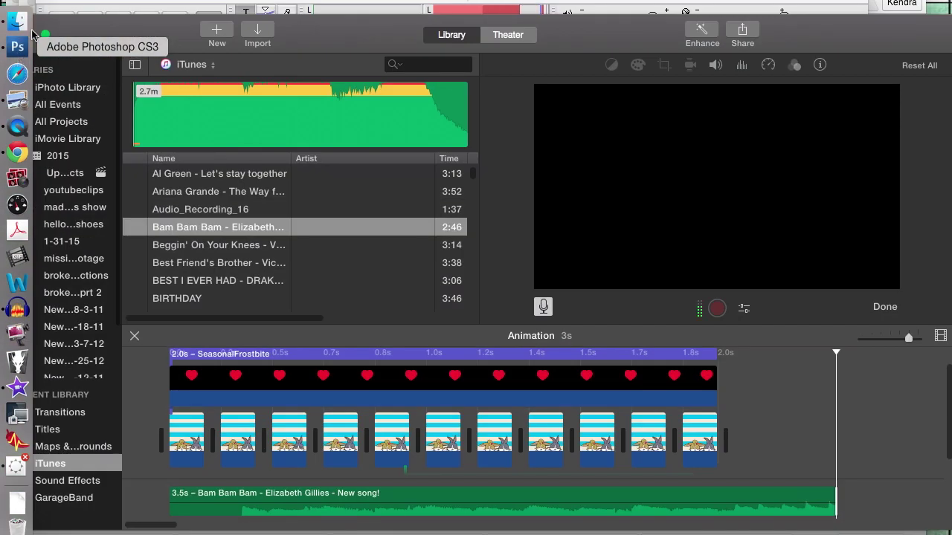
Switch to Photoshop, open "mokos mad scientist thumbsup.png" from the Mokos and Poki folder, and enlarge its window
left_click(18, 49)
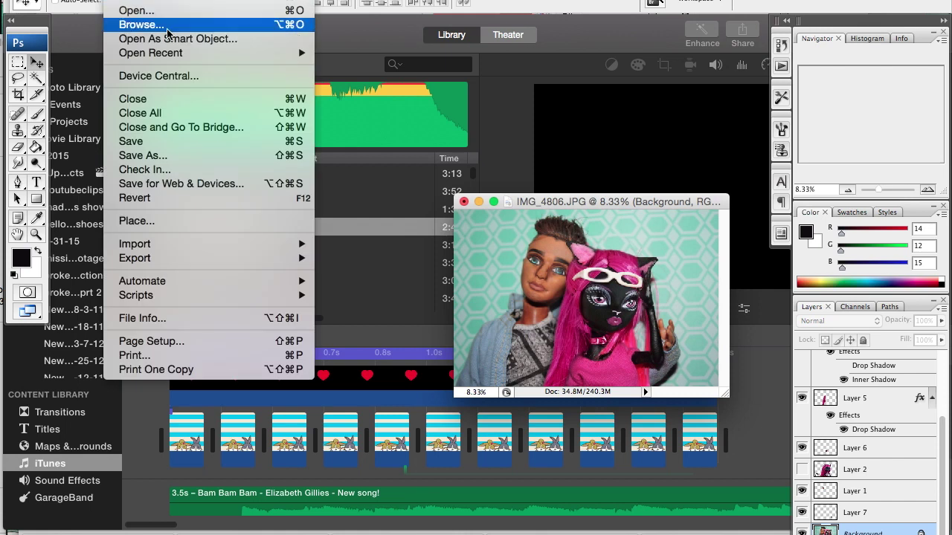
mouse_move(186, 54)
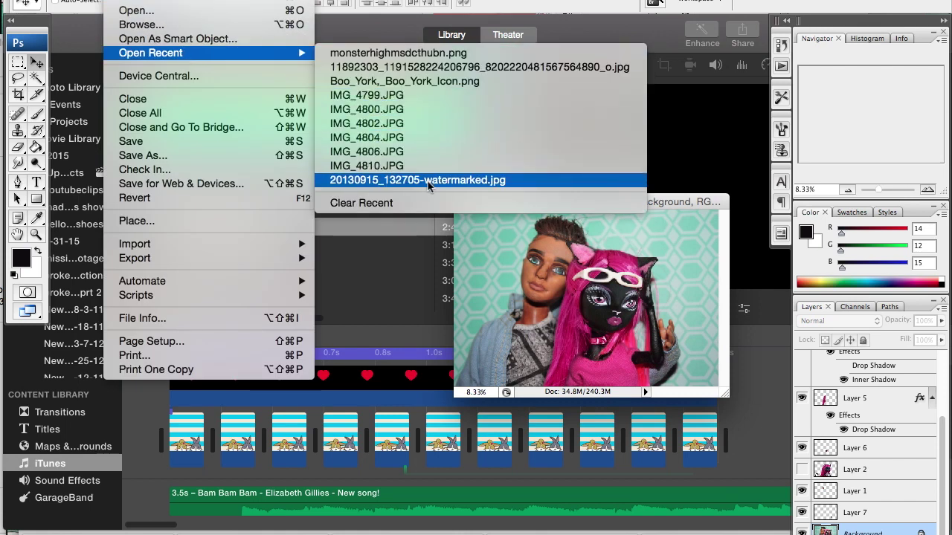
left_click(137, 12)
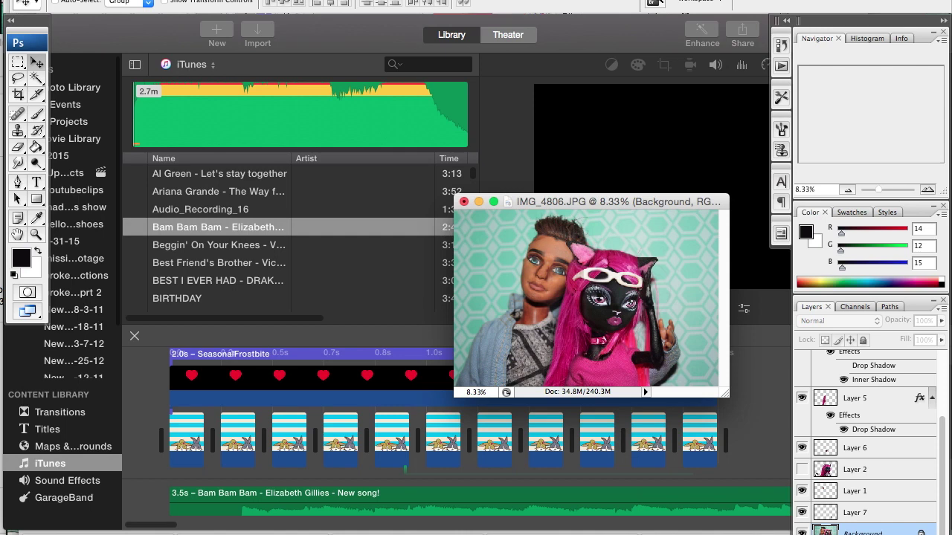
key("super+o")
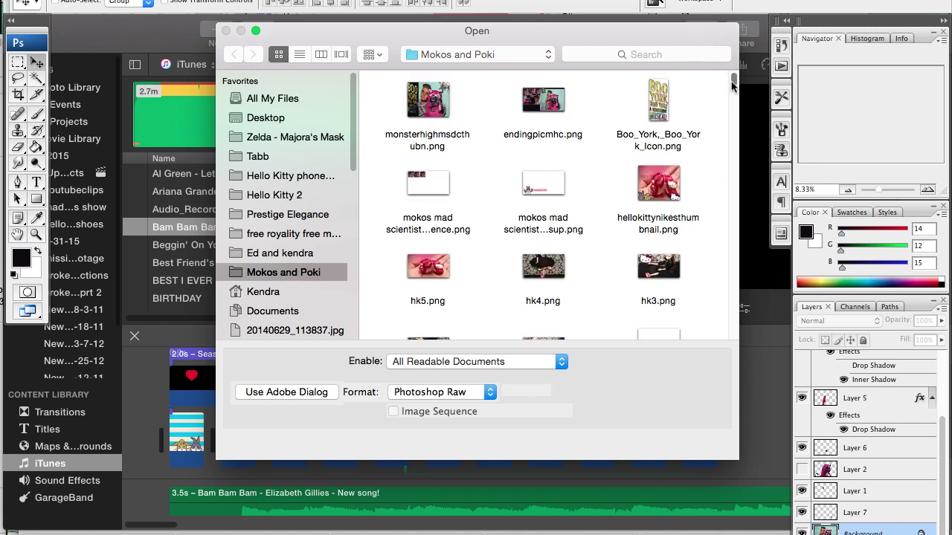
left_click(552, 190)
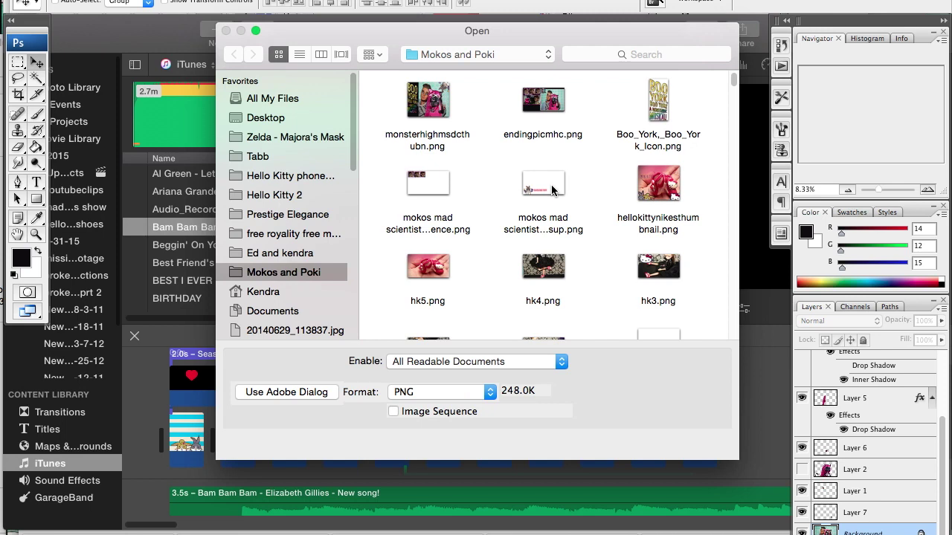
left_click(712, 450)
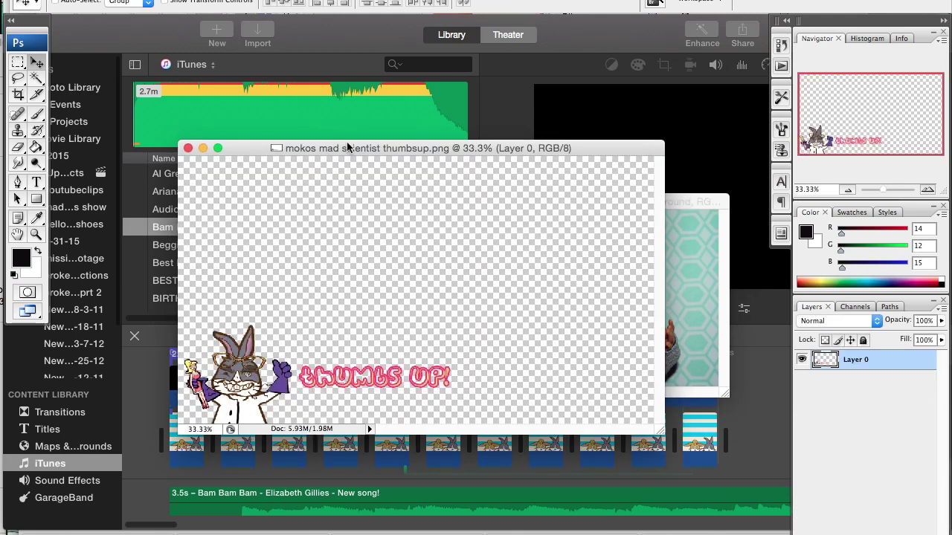
left_click_drag(347, 148, 312, 100)
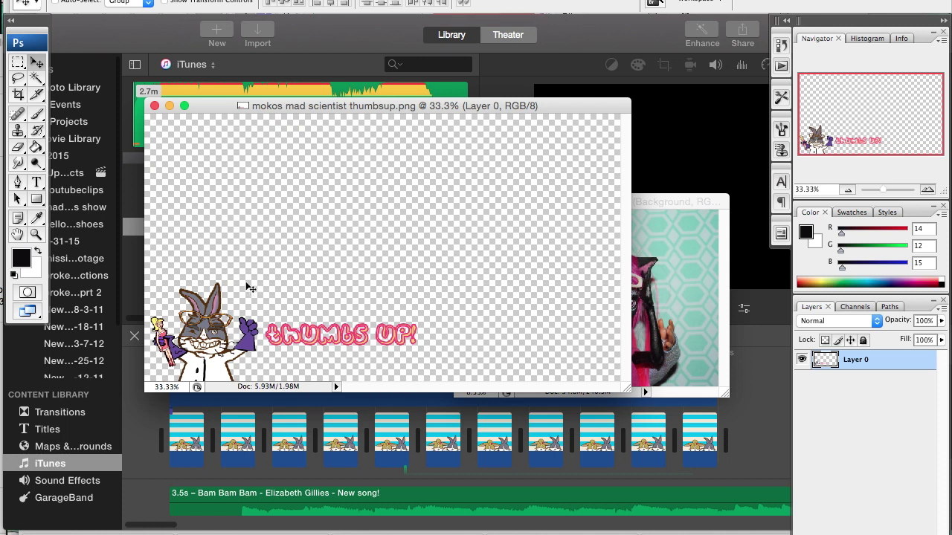
left_click_drag(626, 389, 695, 462)
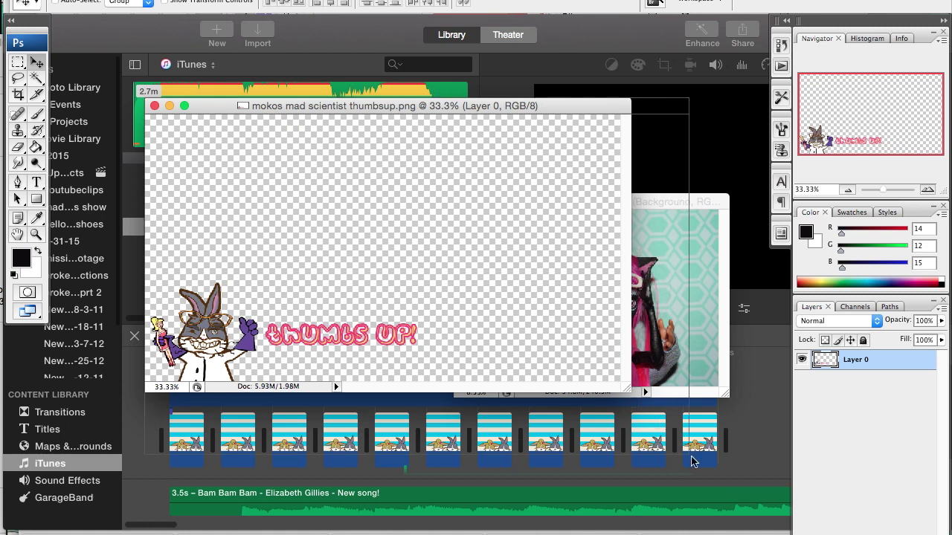
Check the canvas width and height of the thumbs-up image in pixels
left_click(119, 0)
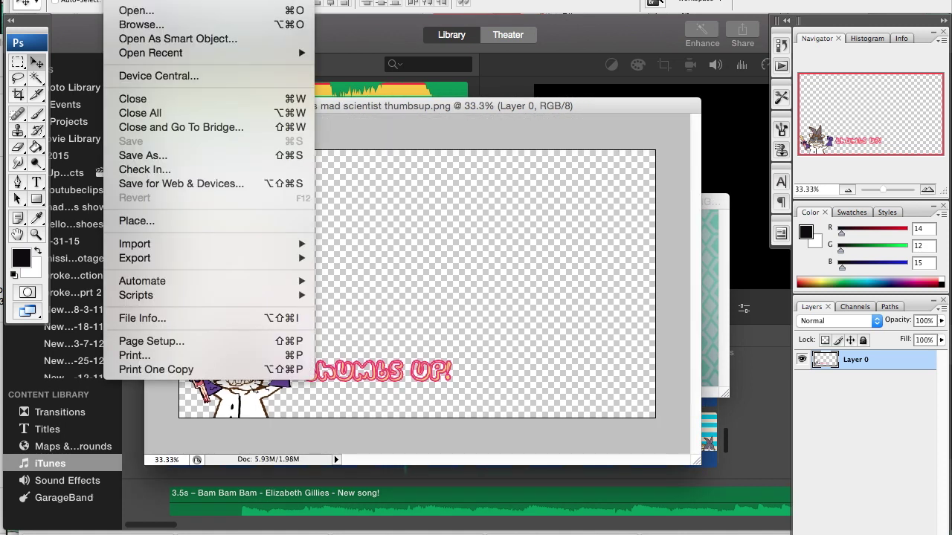
mouse_move(153, 0)
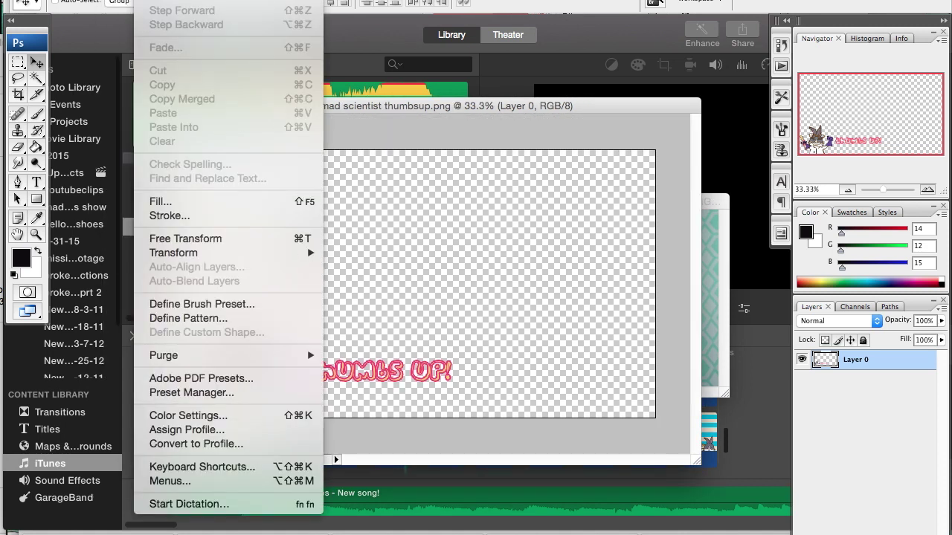
mouse_move(186, 0)
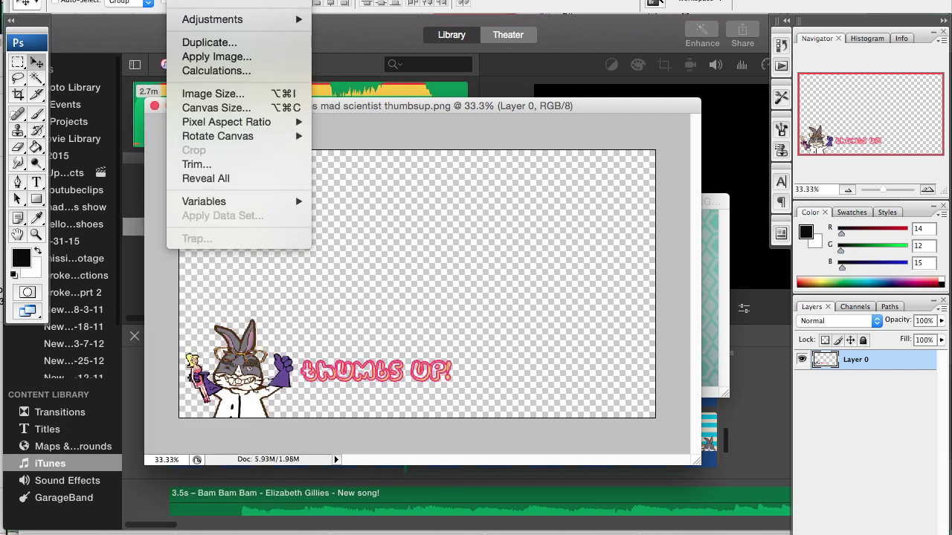
mouse_move(224, 122)
key("super+alt+c")
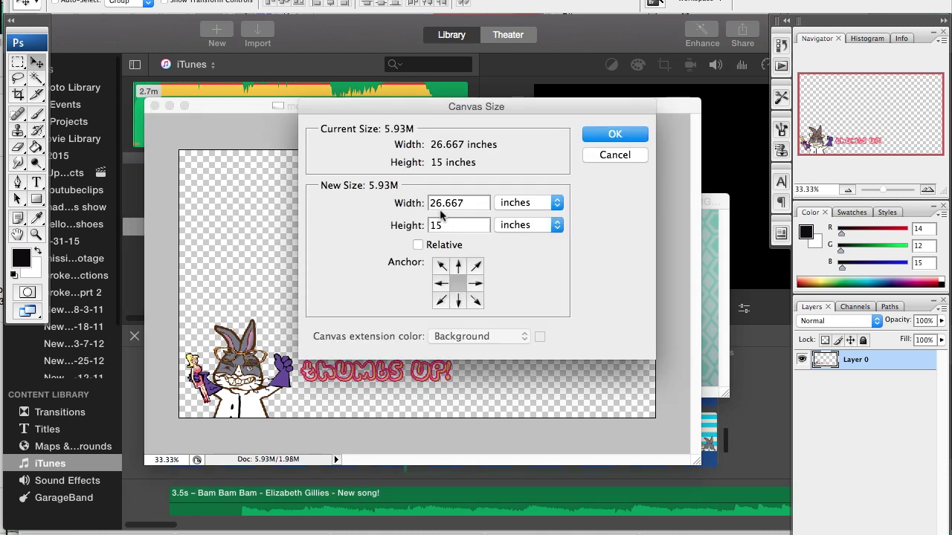
left_click(556, 210)
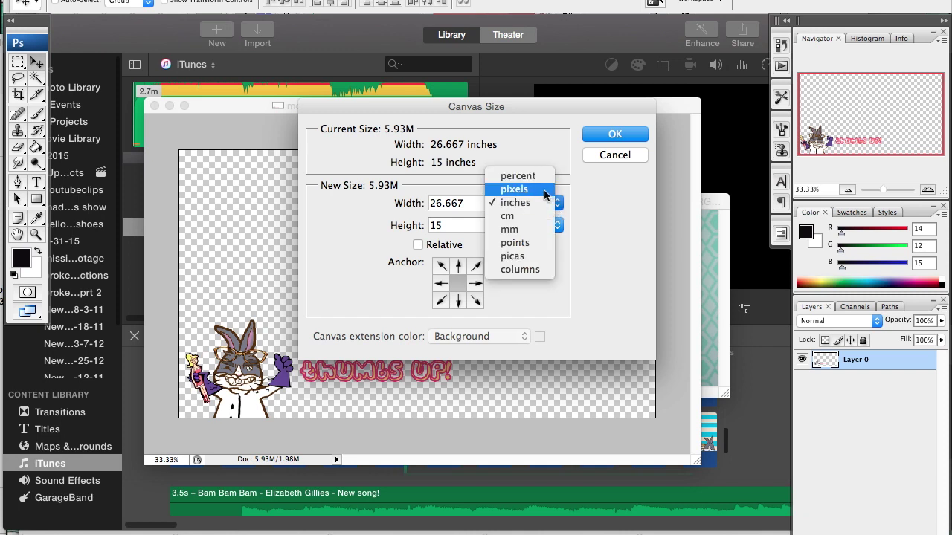
left_click(543, 190)
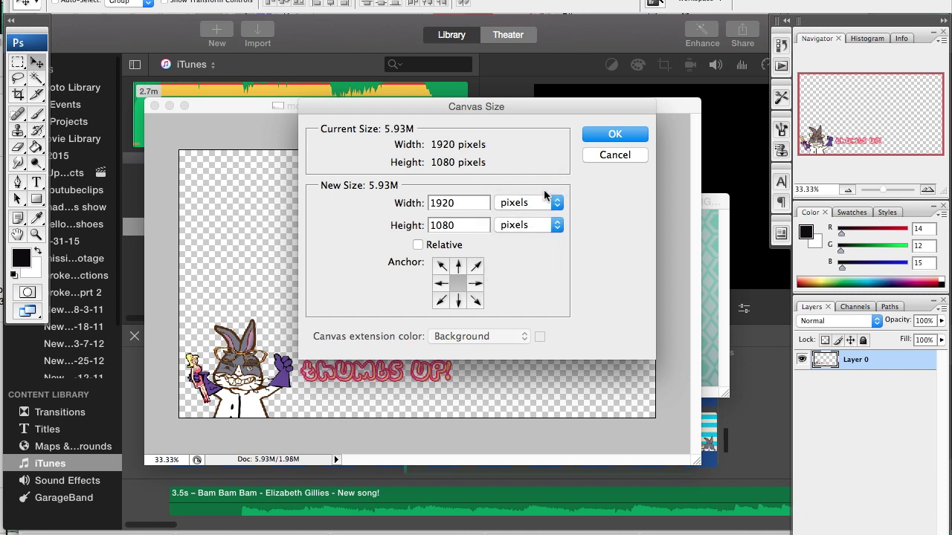
left_click(433, 206)
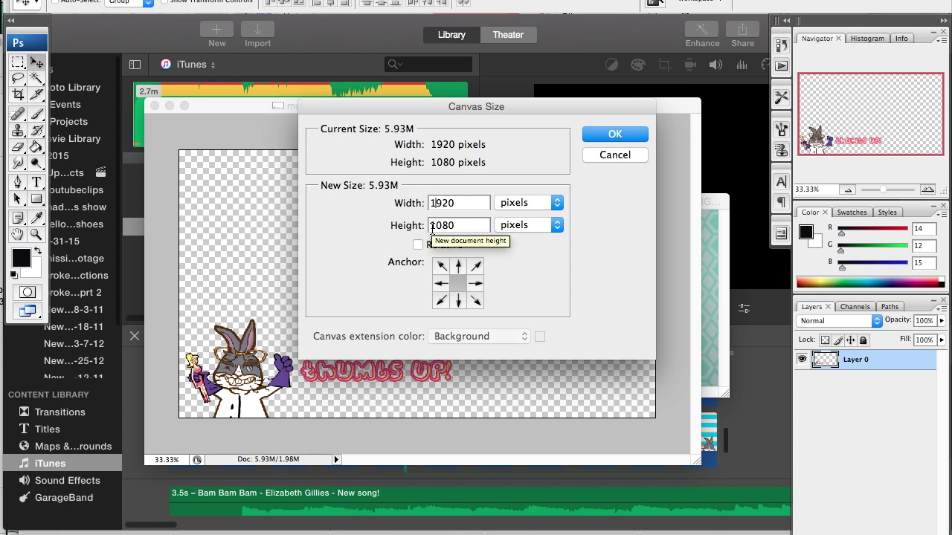
left_click(602, 135)
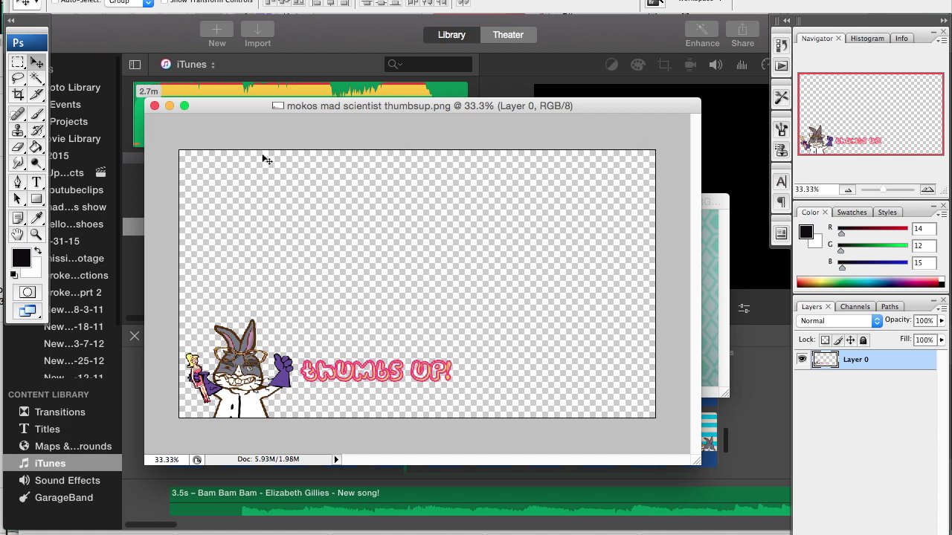
Switch back to iMovie after another glance at the thumbs-up image, and review the Animation timeline's layers
left_click(704, 238)
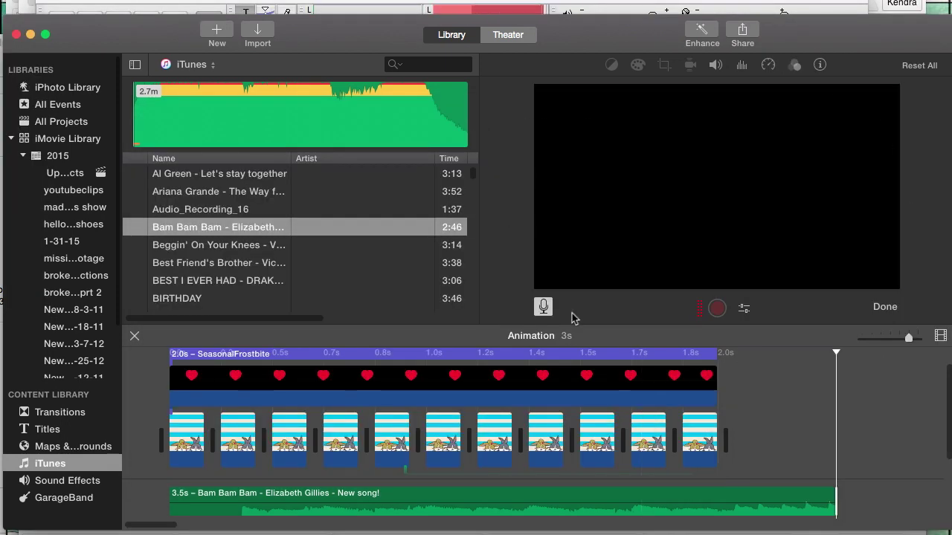
mouse_move(8, 152)
left_click(18, 49)
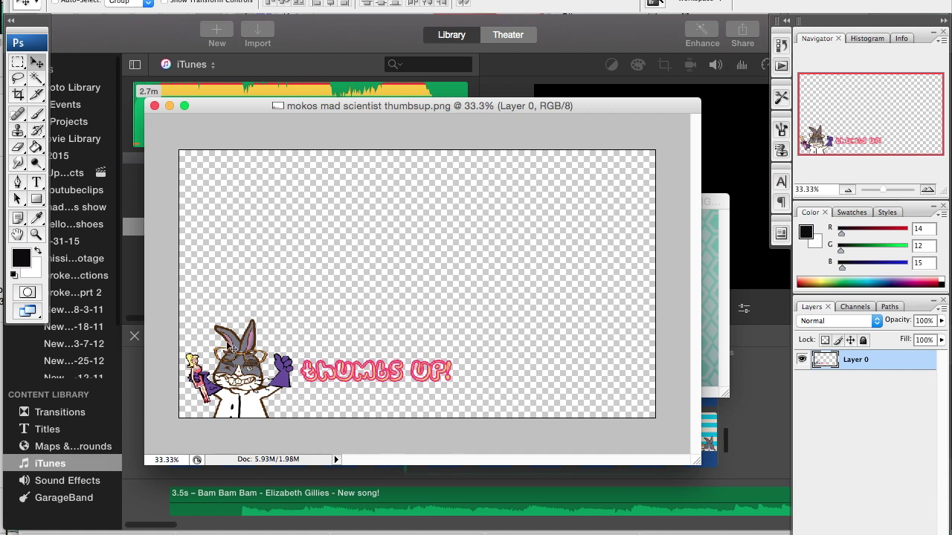
left_click(754, 457)
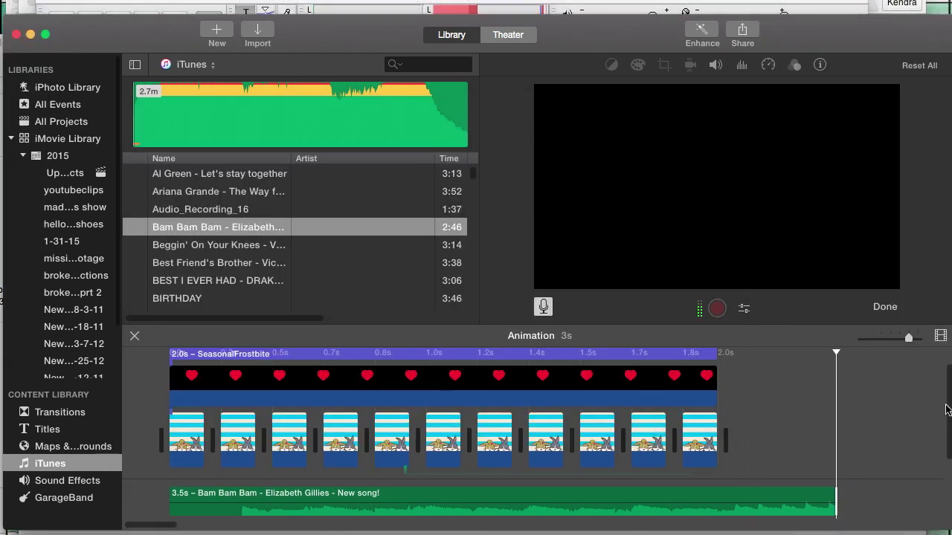
scroll(944, 408, "up", 1)
scroll(941, 476, "down", 3)
scroll(940, 483, "up", 5)
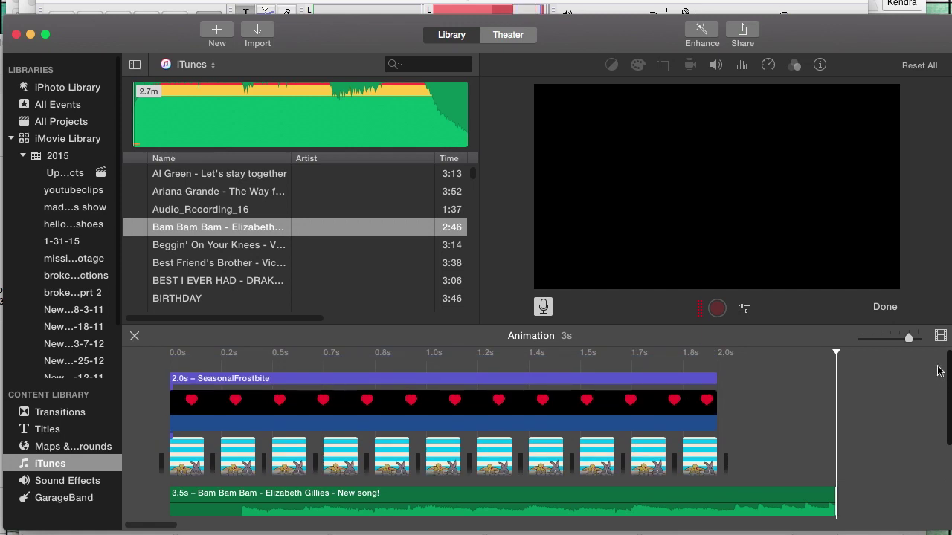
scroll(937, 371, "down", 3)
scroll(934, 372, "up", 3)
mouse_move(1, 275)
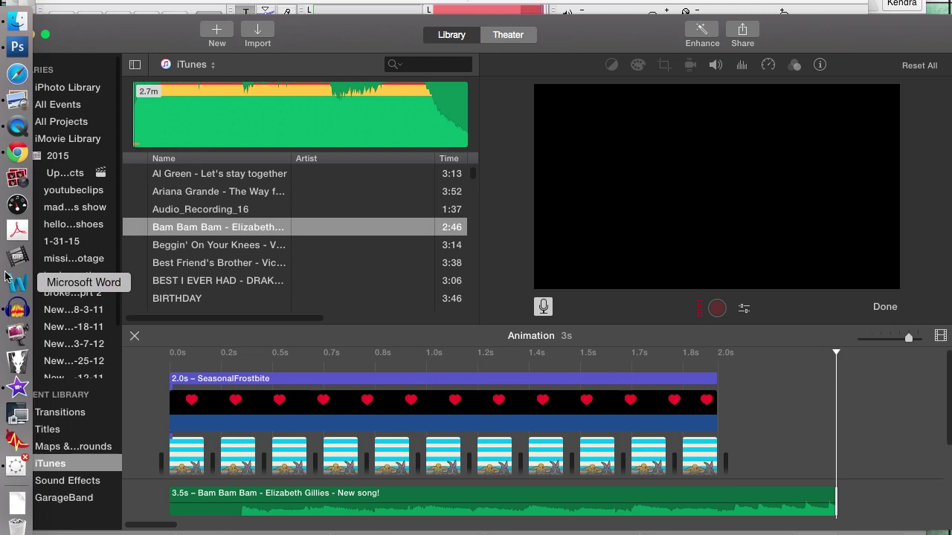